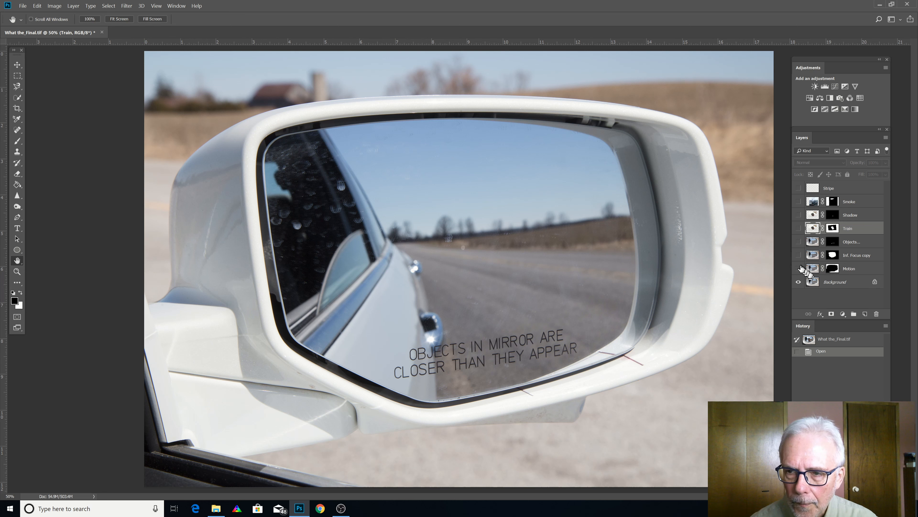
Toggle the Motion layer's visibility to compare the scene behind the mirror with and without the motion blur.
left_click(798, 268)
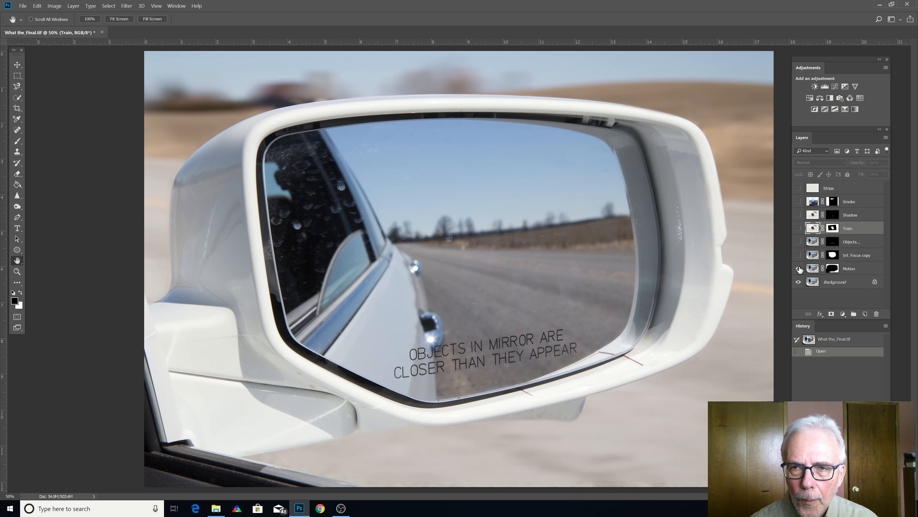
left_click(799, 269)
left_click(798, 268)
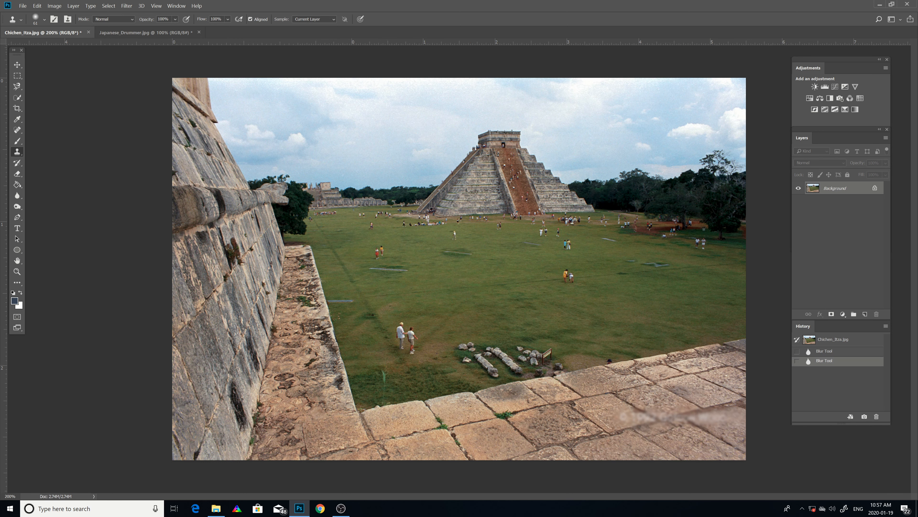
Copy the Japanese_Drummer.jpg photo from a floating window into Chichen_Itza.jpg as a new layer and dock that window again.
left_click(151, 33)
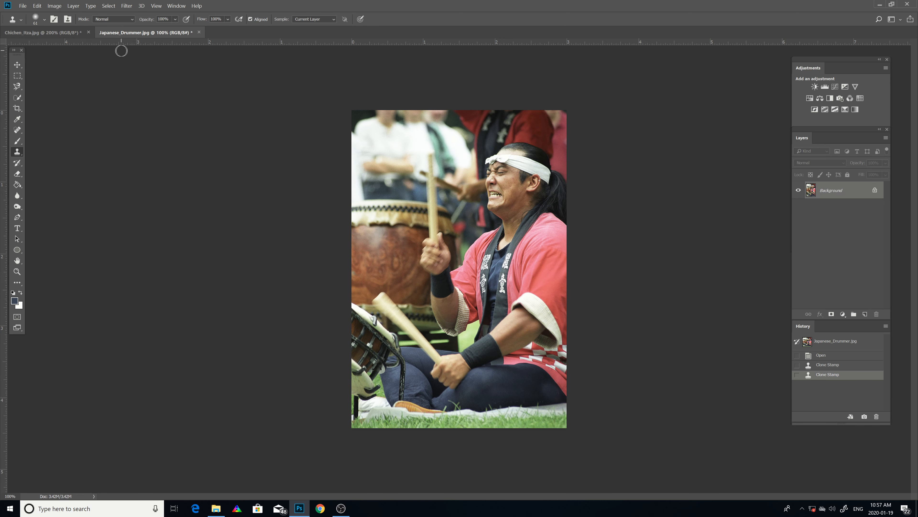
left_click(64, 33)
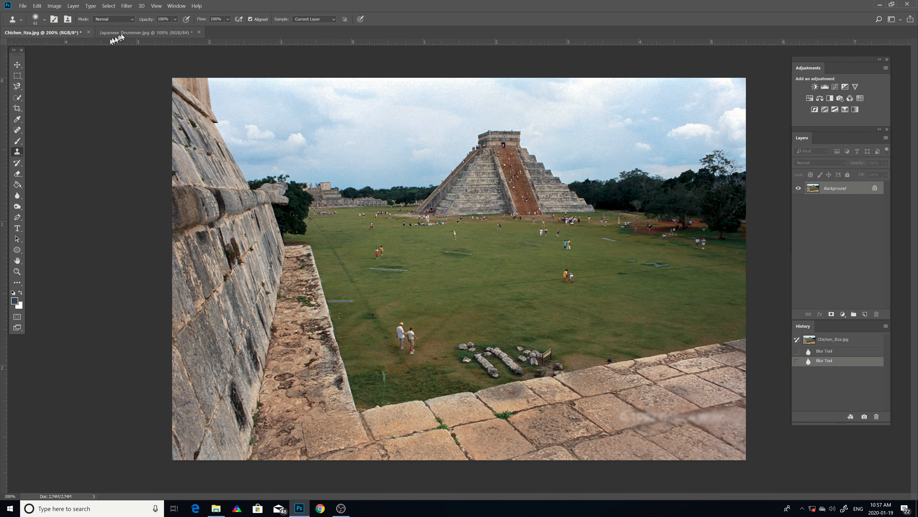
left_click_drag(124, 34, 127, 150)
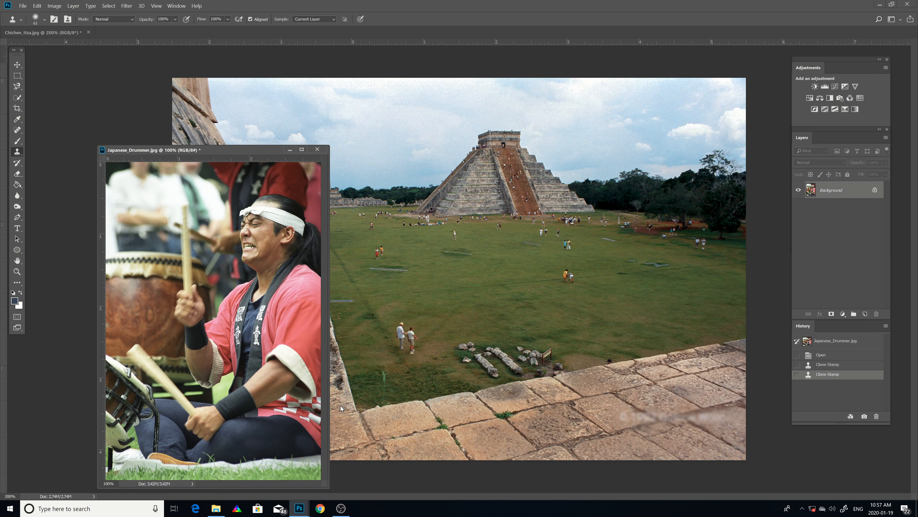
left_click(17, 65)
left_click_drag(163, 337, 563, 282)
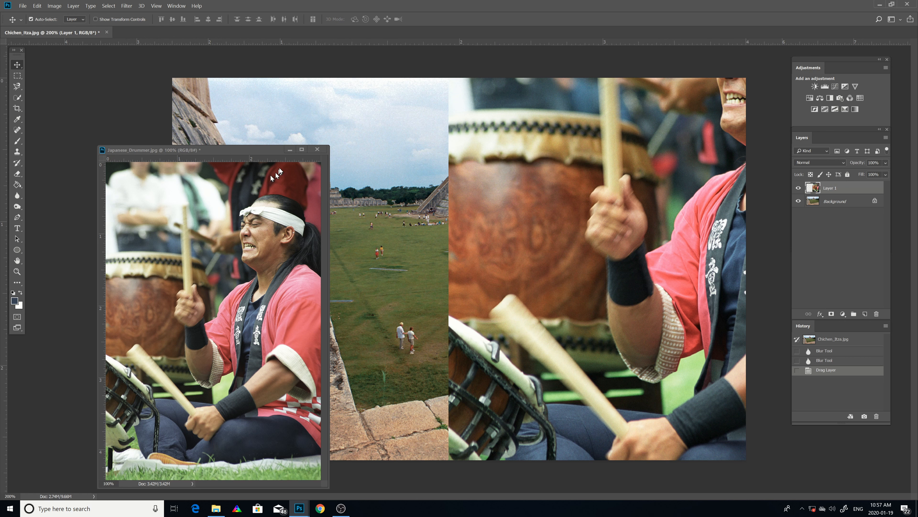
left_click_drag(263, 152, 285, 37)
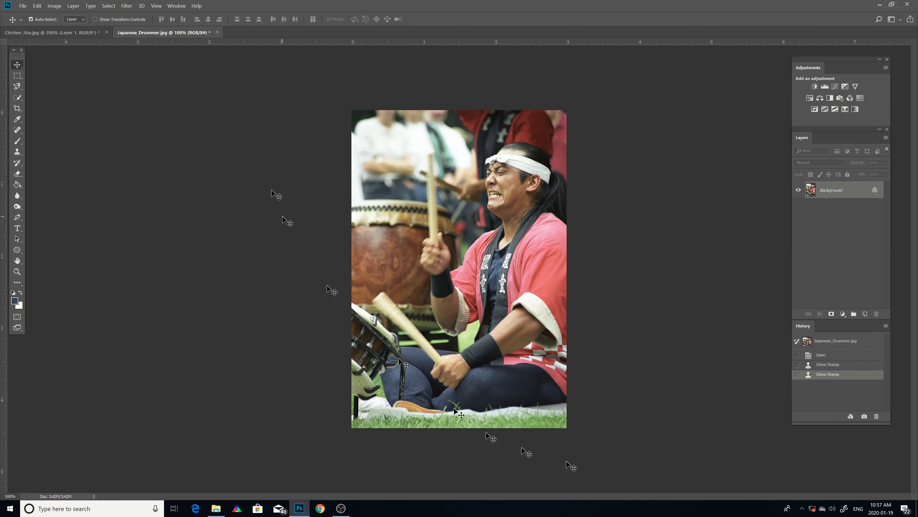
left_click(31, 32)
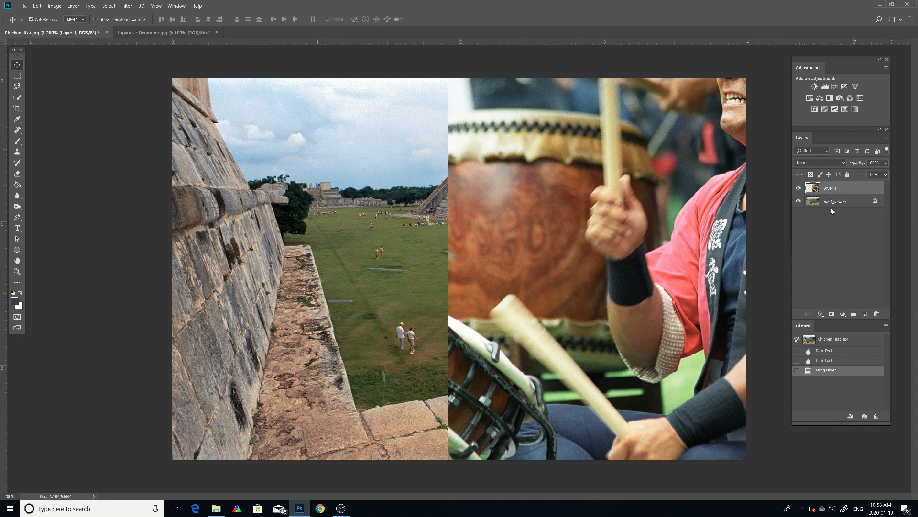
Scale the drummer layer proportionally to about 73% and move it so the drummer fits in the frame.
left_click(38, 7)
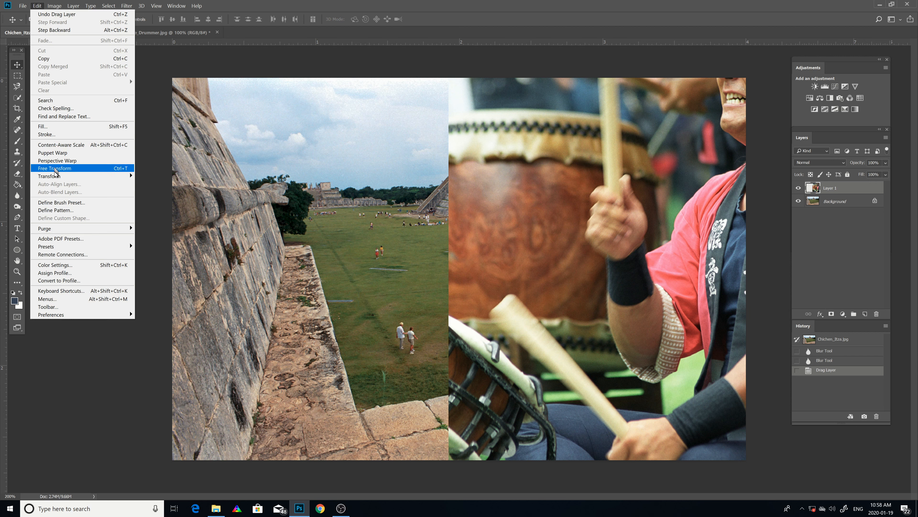
mouse_move(68, 178)
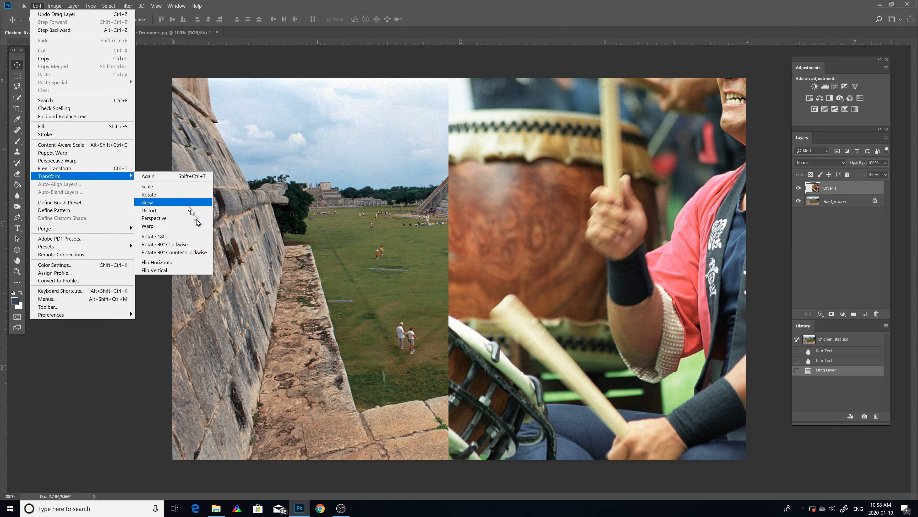
left_click(177, 186)
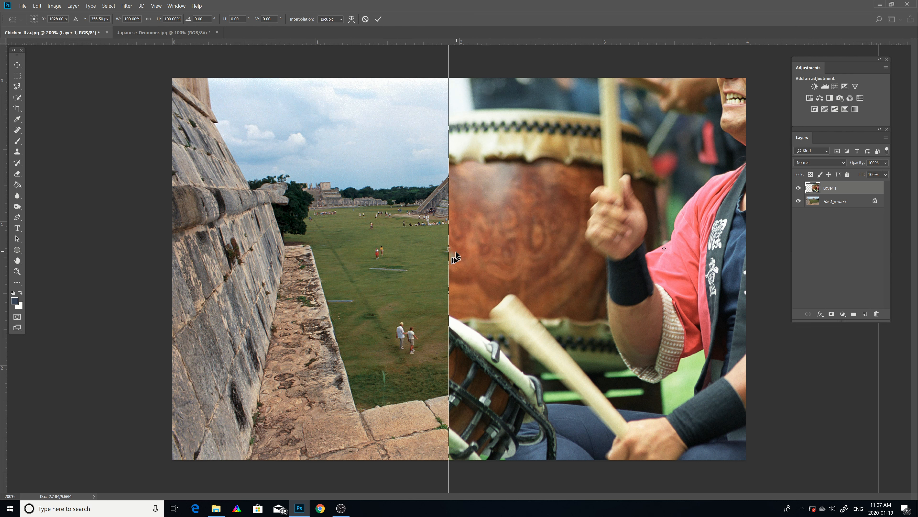
left_click(149, 18)
left_click_drag(516, 161, 494, 370)
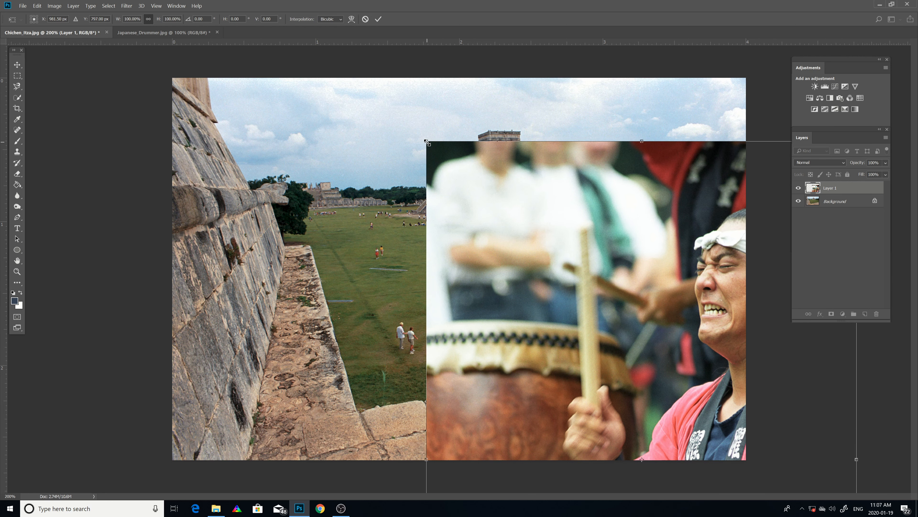
left_click_drag(427, 141, 540, 310)
left_click_drag(587, 344, 476, 104)
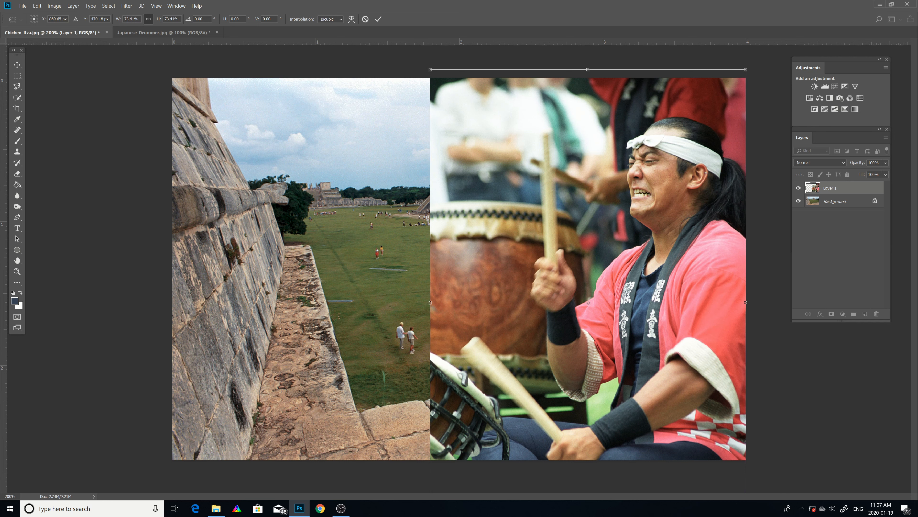
Set the drummer layer's scale to 45%, place it in the photo's lower-right corner and apply the transform.
double_click(134, 18)
type("45")
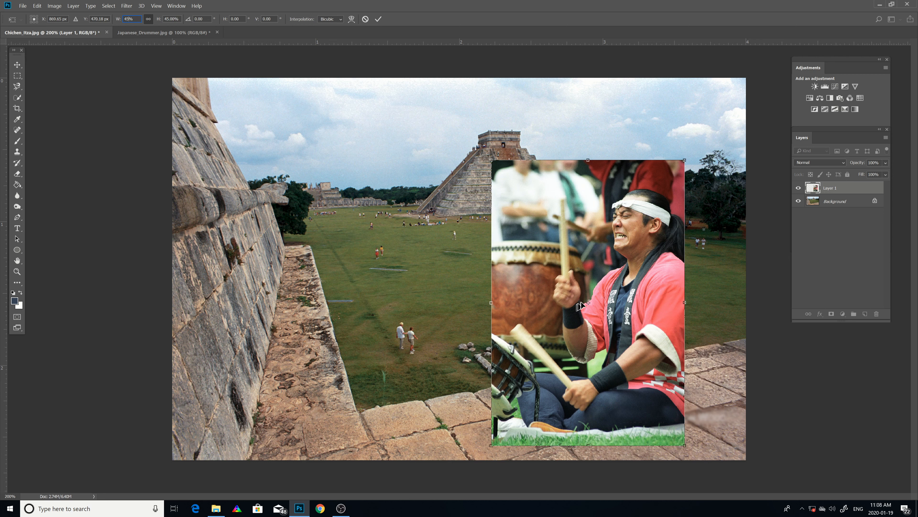
left_click_drag(580, 307, 643, 317)
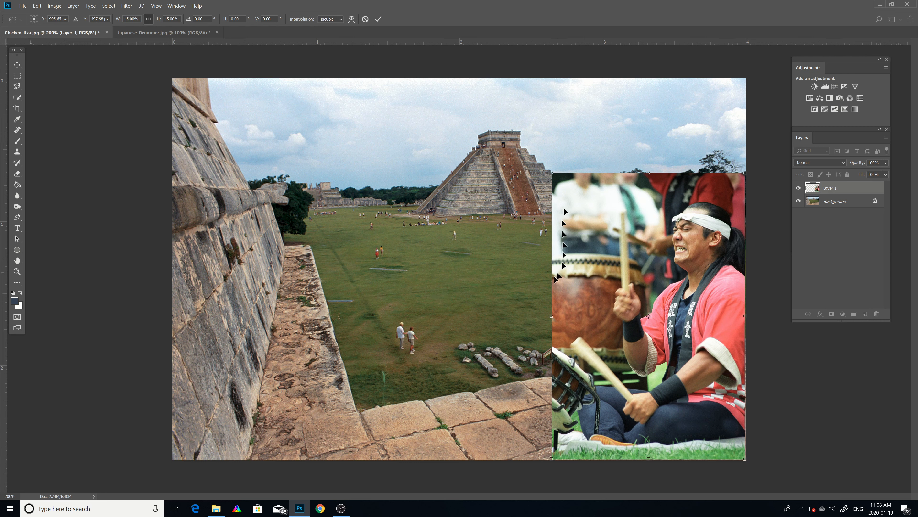
key("Return")
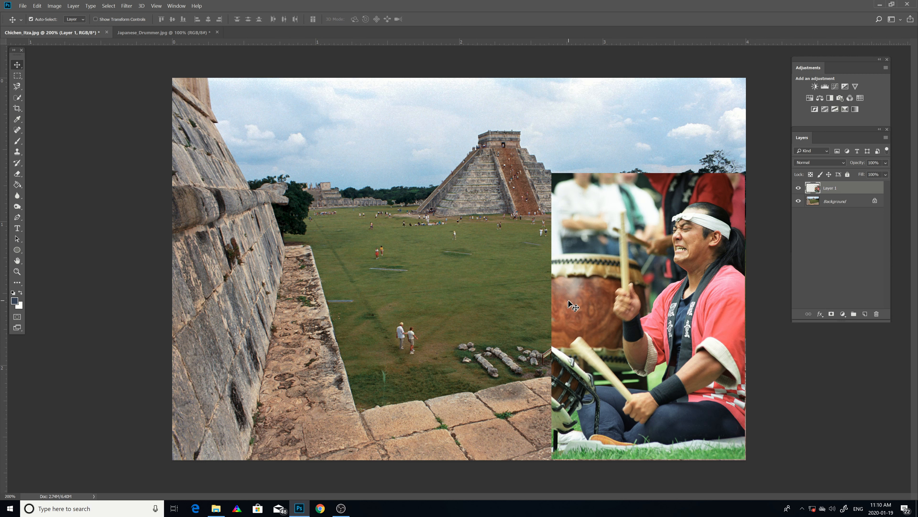
Select the drummer's body, clothes and lower drumstick on Layer 1 with the Quick Selection tool.
left_click(18, 98)
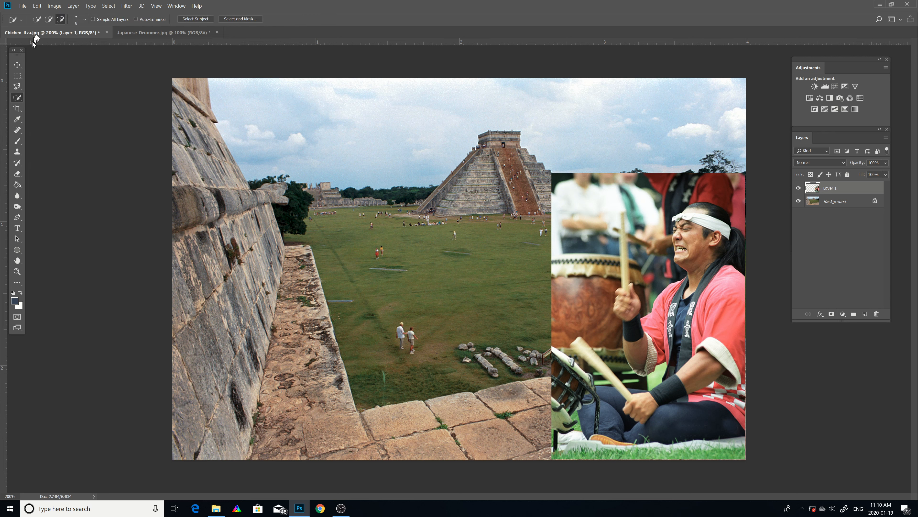
left_click(36, 20)
mouse_move(742, 432)
left_mouse_down()
mouse_move(740, 387)
mouse_move(703, 250)
mouse_move(701, 221)
mouse_move(714, 212)
left_mouse_up()
mouse_move(646, 338)
left_mouse_down()
mouse_move(628, 285)
mouse_move(631, 326)
mouse_move(669, 389)
mouse_move(648, 400)
left_mouse_up()
left_click_drag(635, 431, 634, 430)
Subtract the red background area above the drummer's head from the selection with an 8 px brush.
left_click(62, 20)
left_click(85, 21)
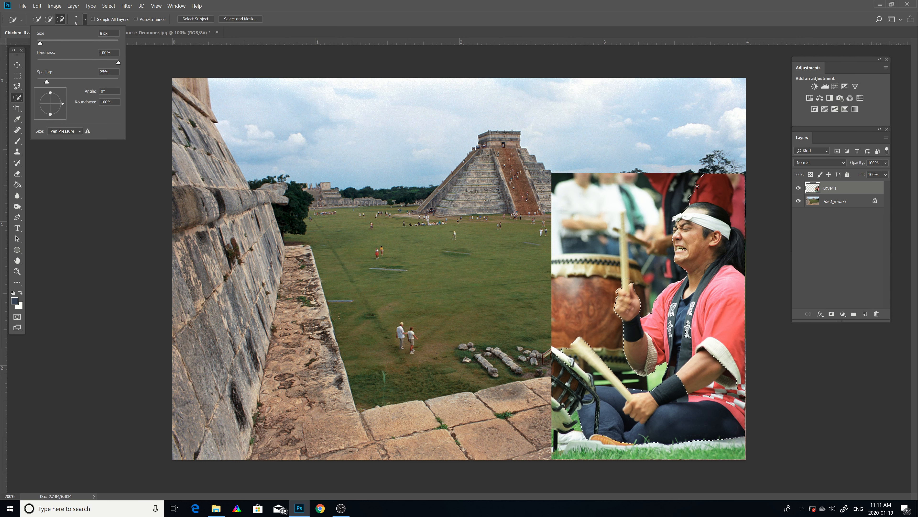
left_click_drag(697, 187, 702, 184)
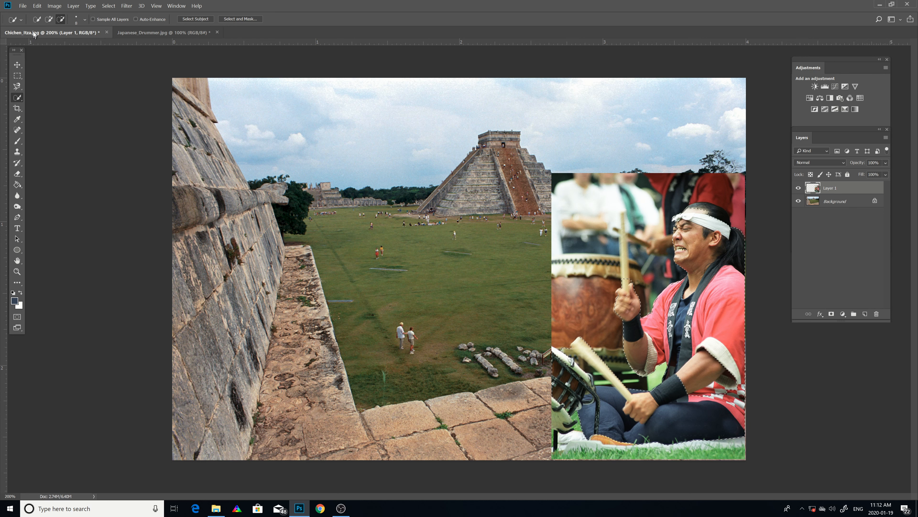
Add the raised drumstick to the drummer selection.
left_click(49, 19)
left_click(61, 19)
left_click(49, 19)
left_click_drag(628, 256, 622, 217)
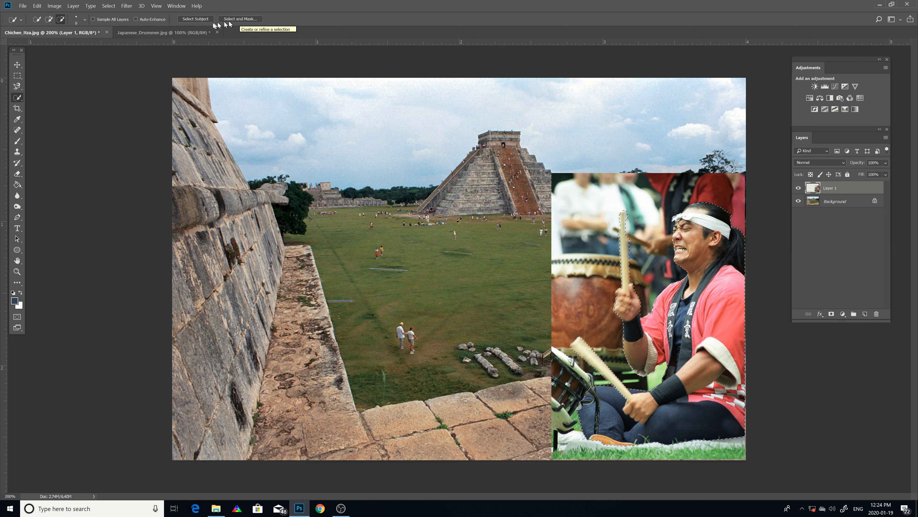
Hide the Background layer and open Select and Mask for the drummer selection.
left_click(107, 6)
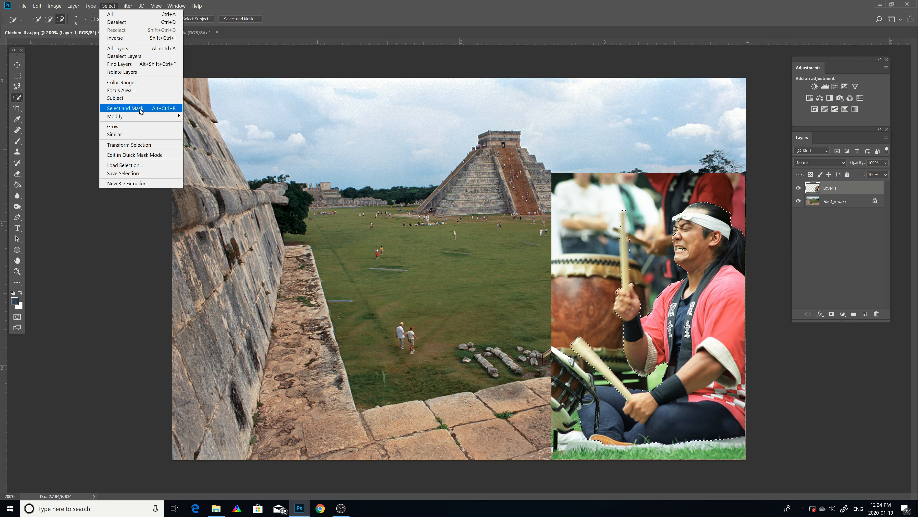
left_click(272, 18)
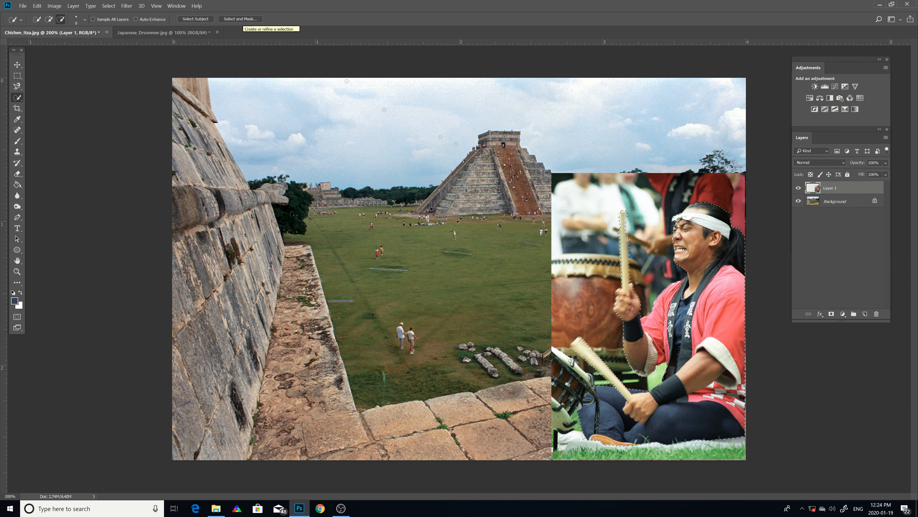
left_click(799, 201)
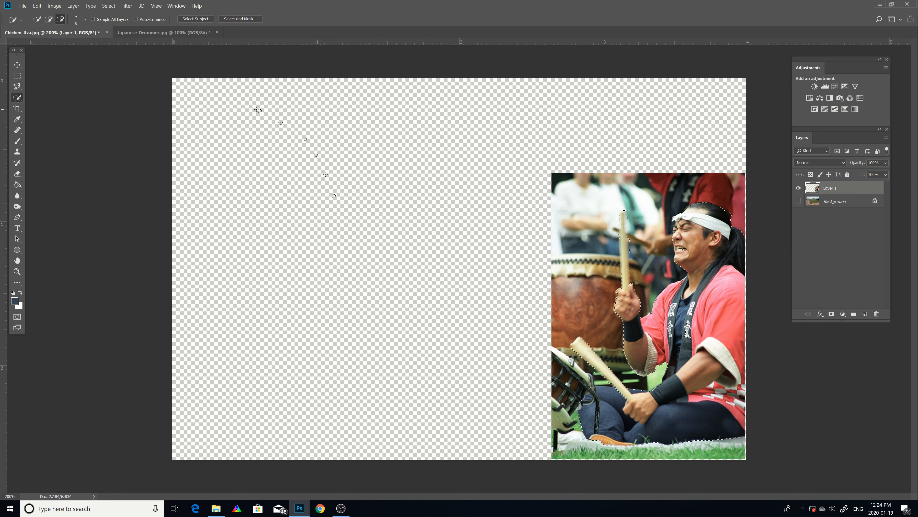
left_click(249, 19)
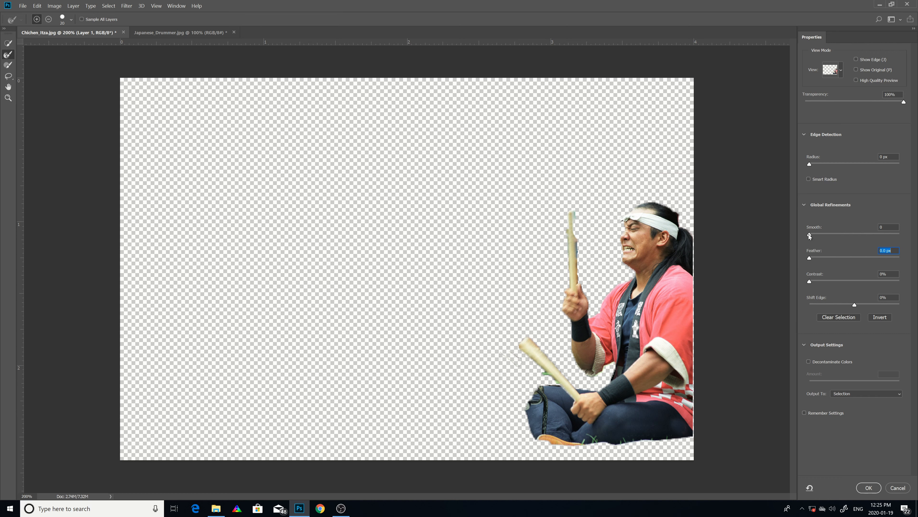
Refine the selection edge with Smooth 41, Feather 0.4 px and Shift Edge -28%.
left_click_drag(809, 235, 847, 235)
left_click_drag(809, 258, 845, 256)
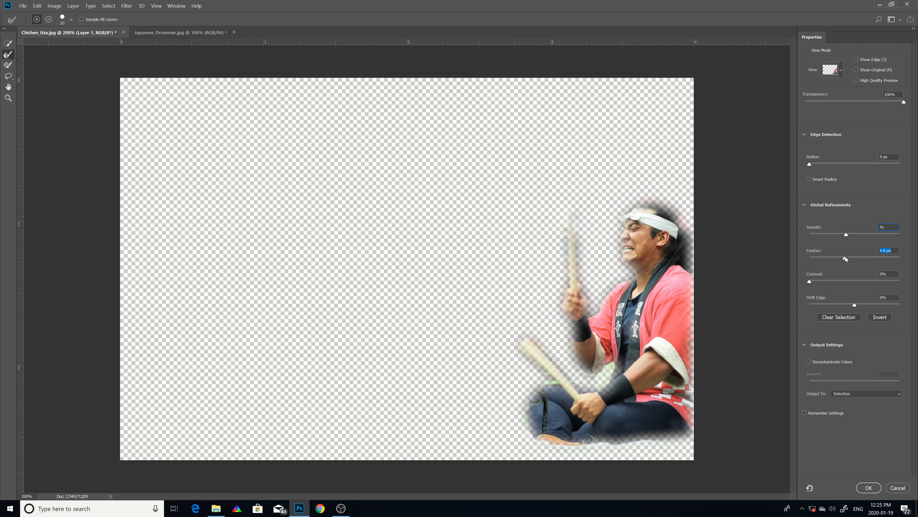
left_click_drag(845, 256, 813, 258)
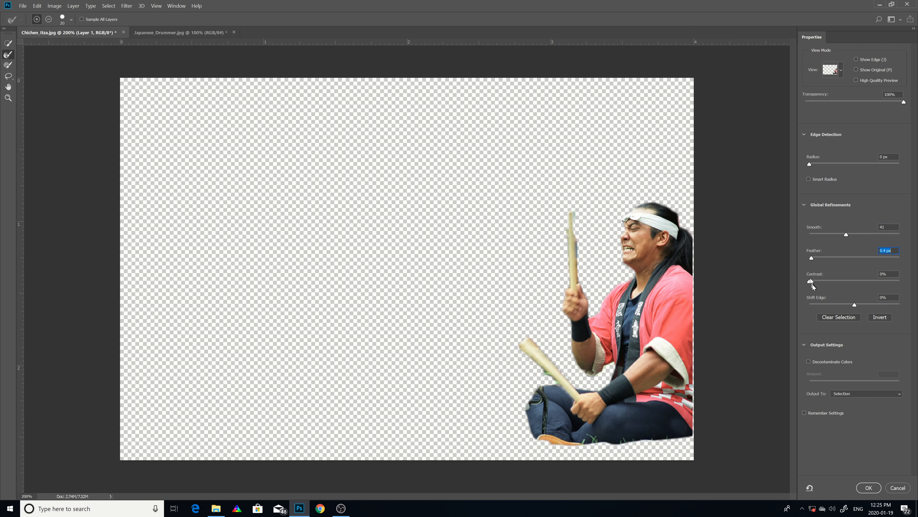
left_click(854, 305)
mouse_move(862, 305)
left_mouse_down()
mouse_move(896, 299)
mouse_move(846, 306)
left_mouse_up()
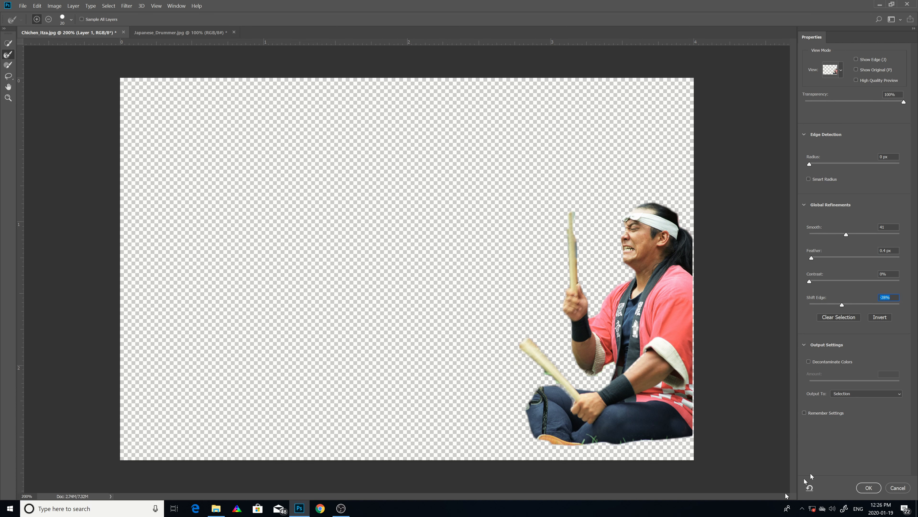
Output the refined selection as a Layer Mask and show the Background layer again.
left_click(899, 393)
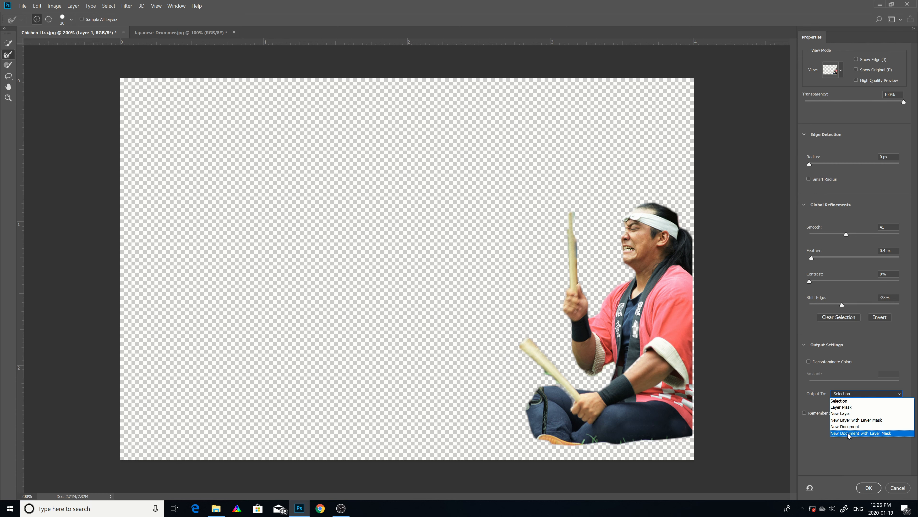
left_click(839, 408)
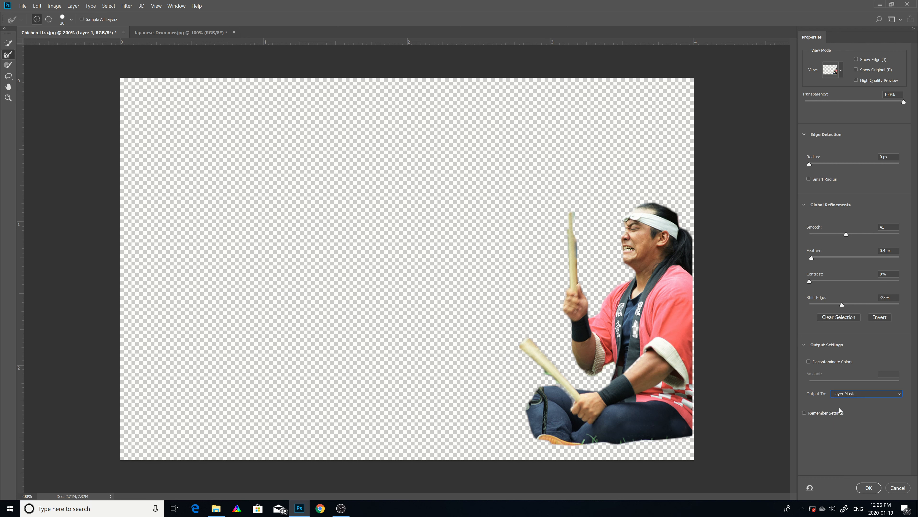
left_click(869, 487)
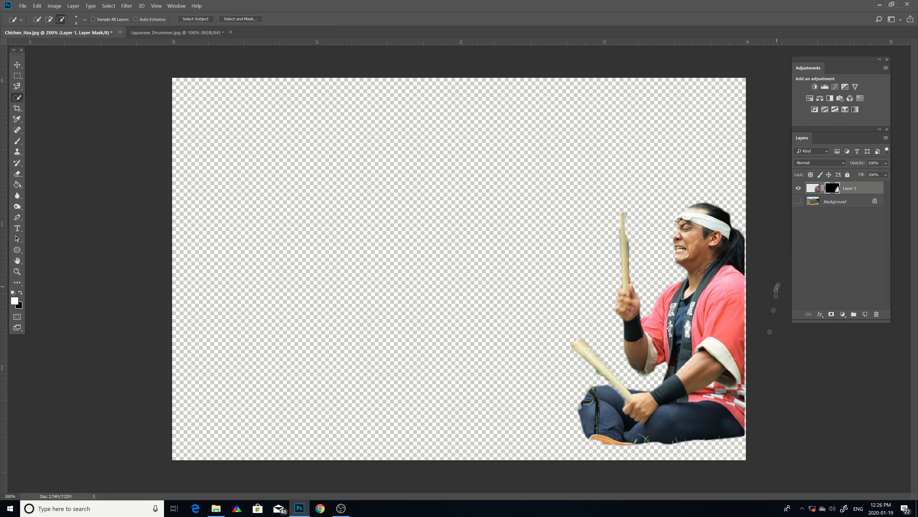
left_click(798, 202)
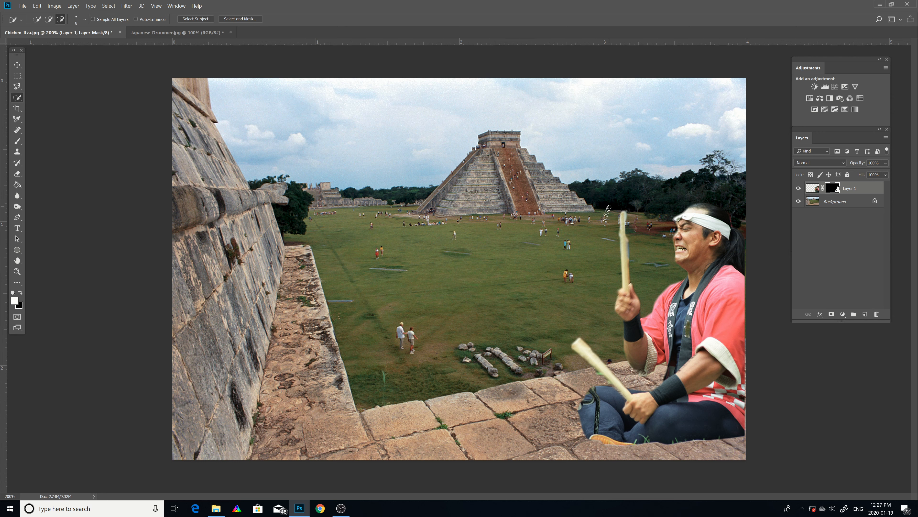
Darken the image on Layer 1, rather than its mask, using Brightness/Contrast with Brightness -32.
left_click_drag(528, 214, 531, 234)
left_click(812, 189)
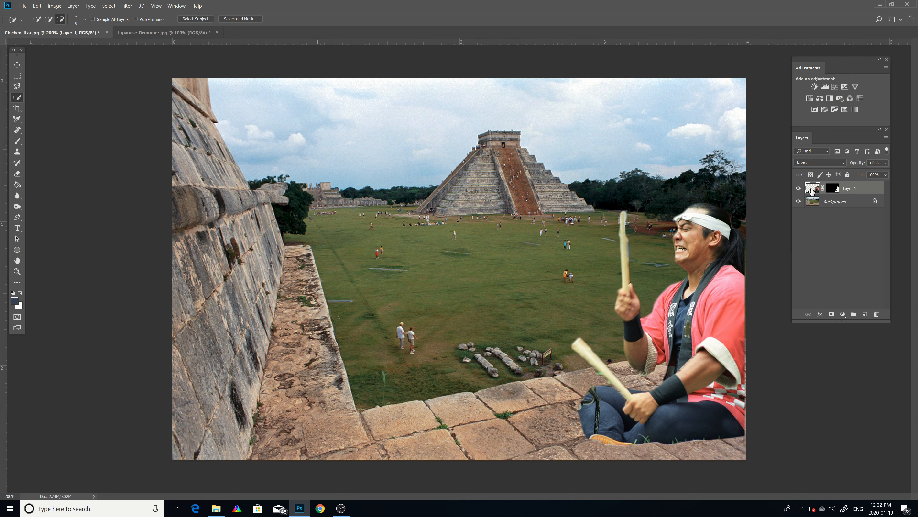
left_click(829, 189)
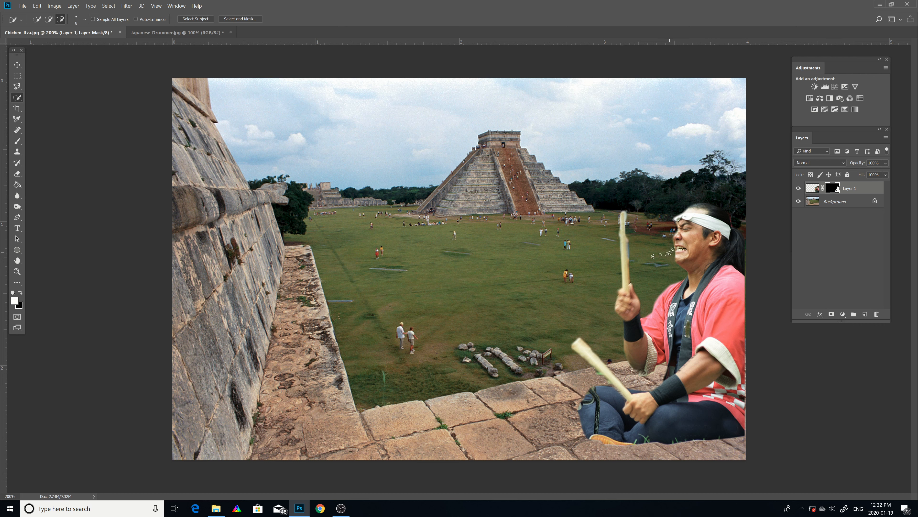
left_click(813, 189)
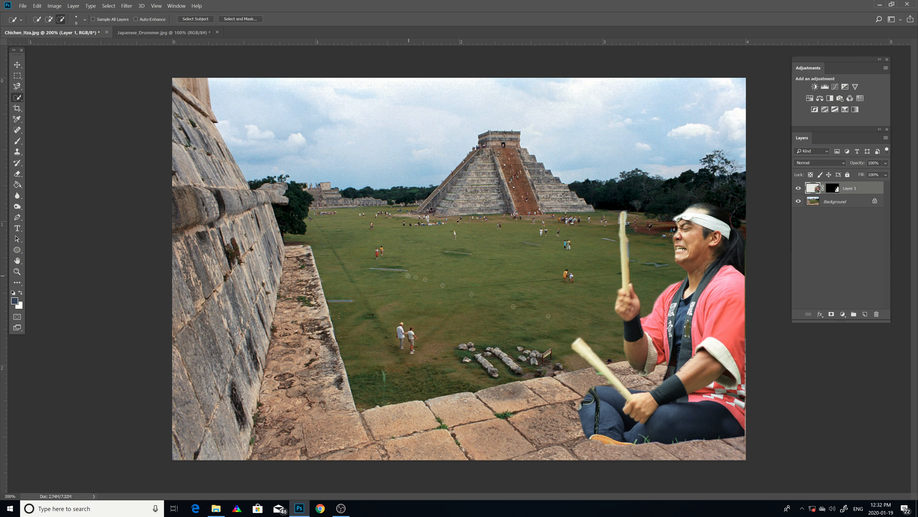
left_click(49, 5)
mouse_move(68, 27)
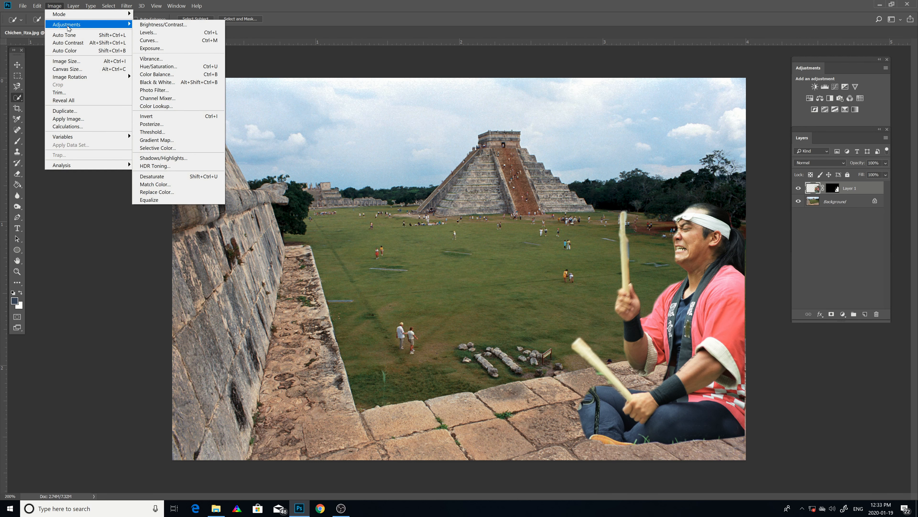
left_click(142, 24)
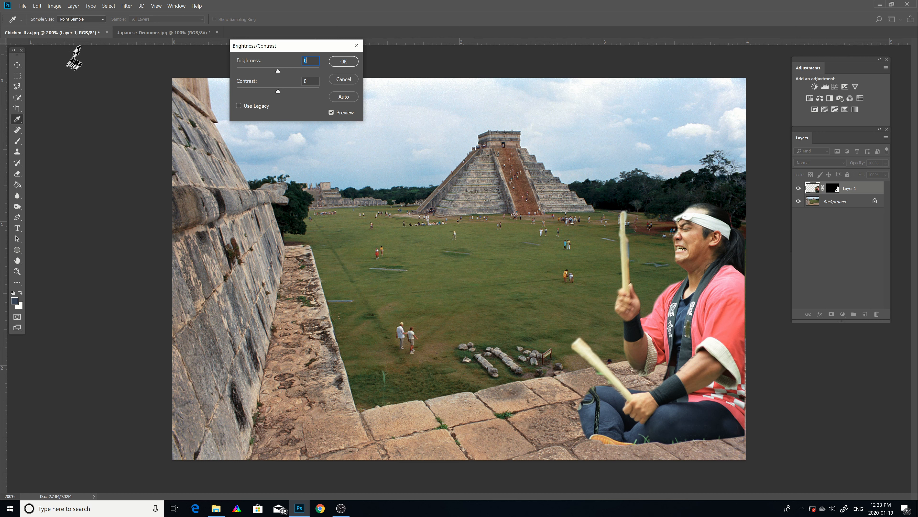
left_click(55, 6)
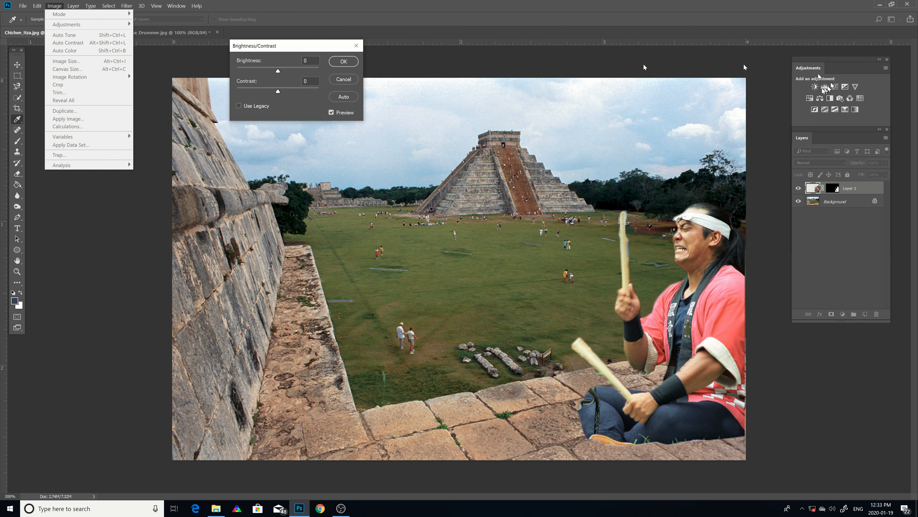
left_click(397, 57)
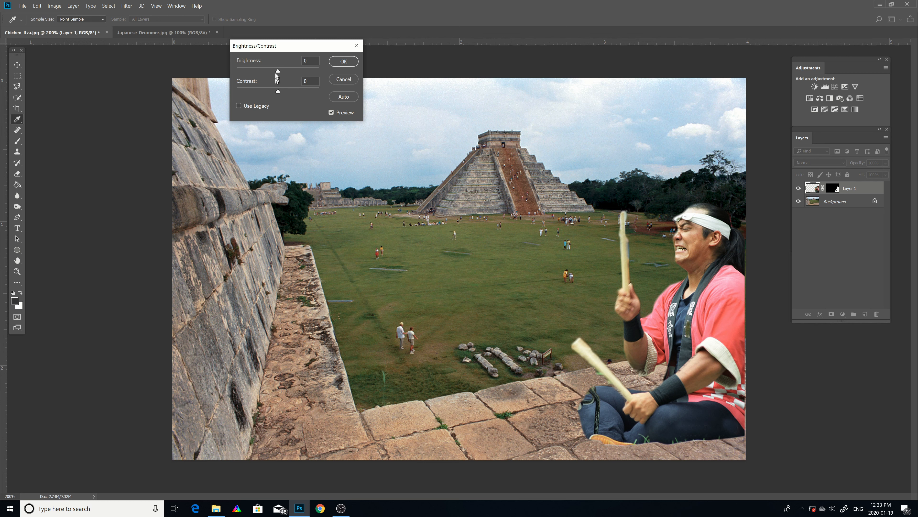
left_click_drag(277, 72, 270, 74)
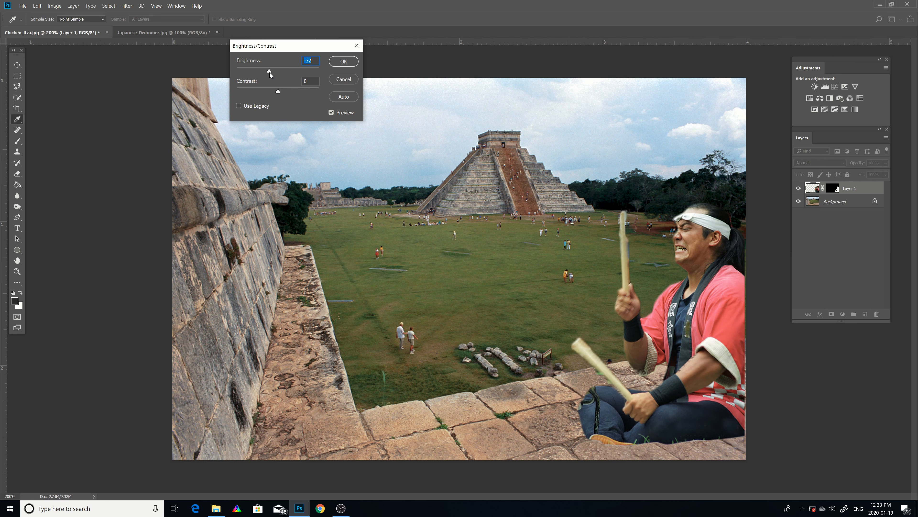
left_click(343, 61)
key("w")
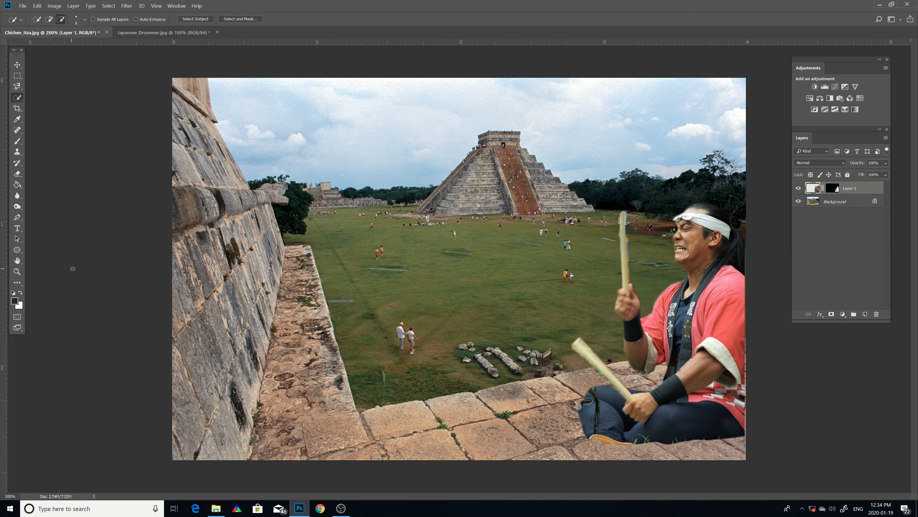
Set the foreground colour to pure black with R 0, G 0 and B 0.
left_click(21, 293)
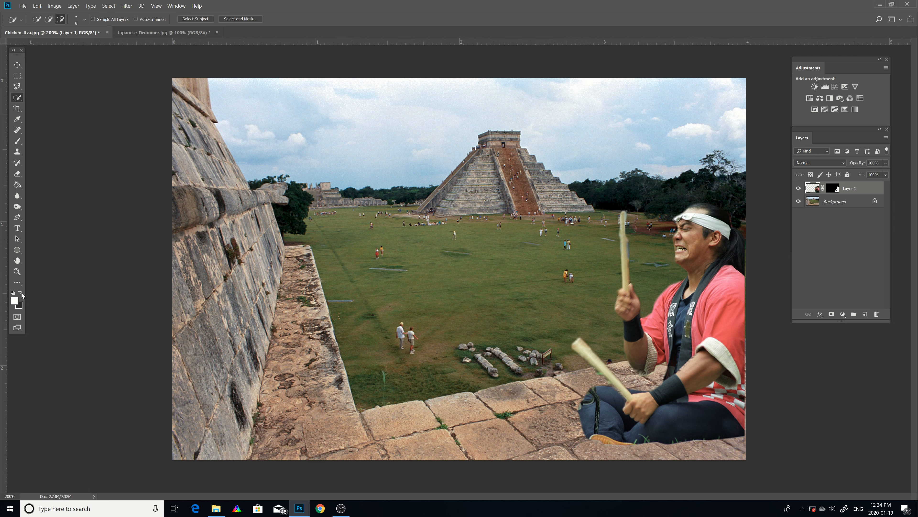
left_click(21, 293)
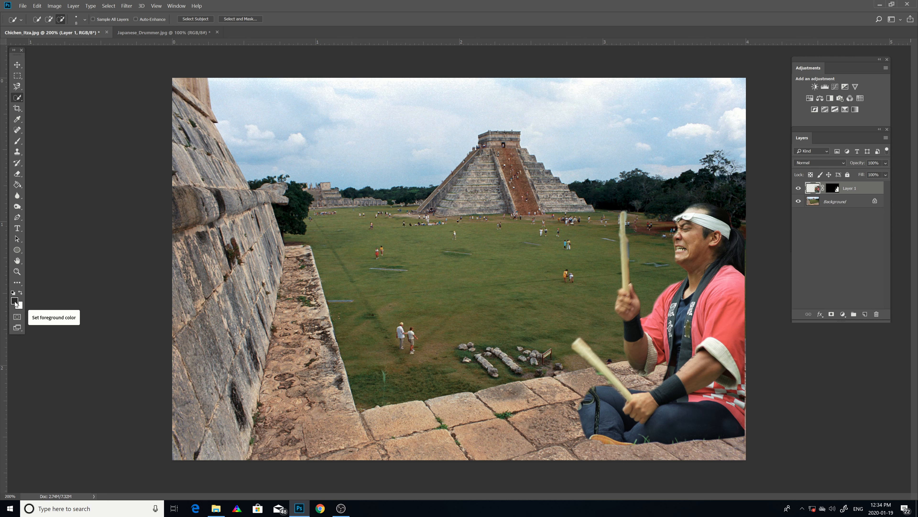
left_click(16, 302)
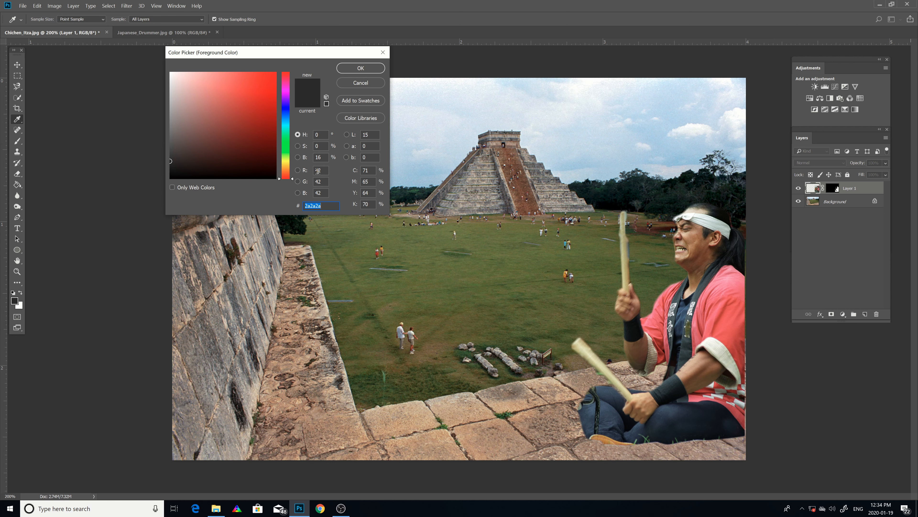
left_click(230, 101)
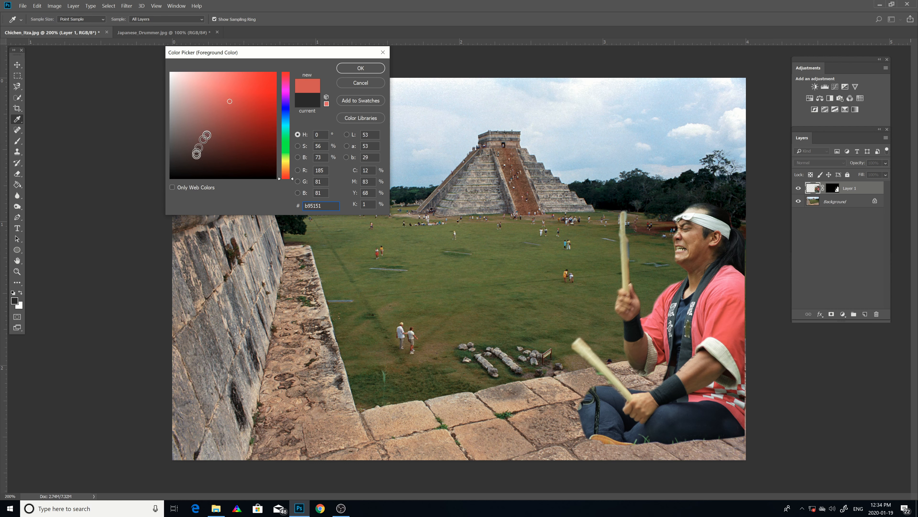
left_click(246, 117)
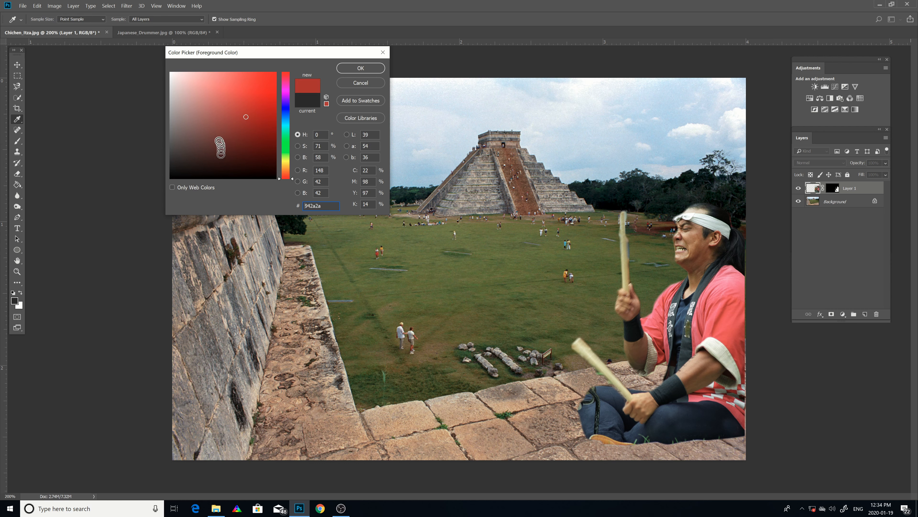
left_click(190, 89)
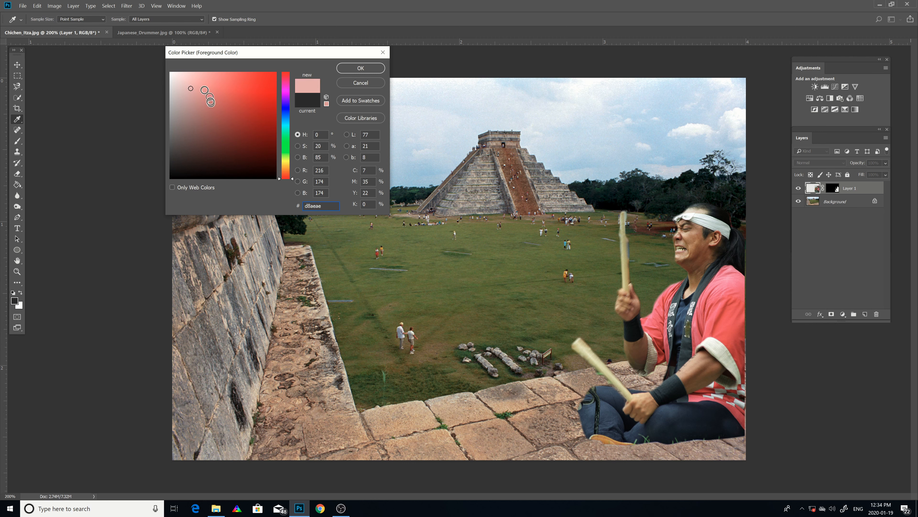
left_click(258, 134)
left_click(221, 146)
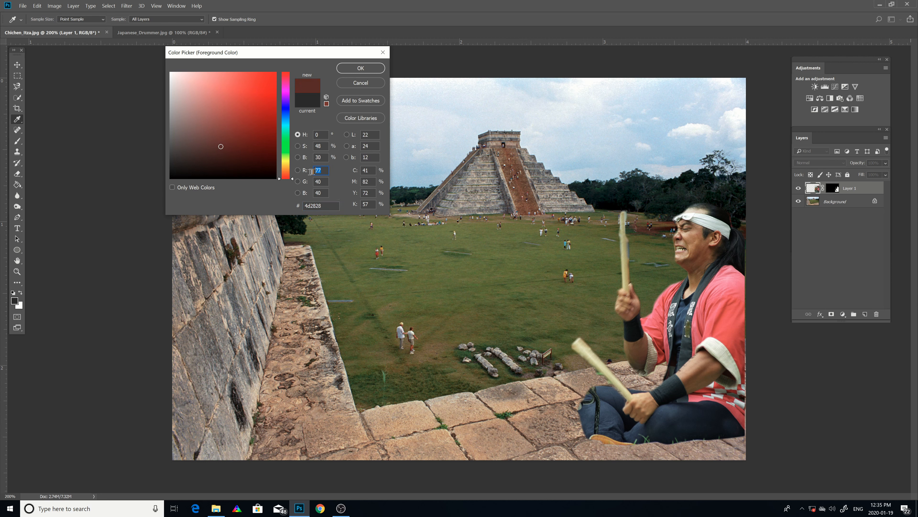
type("0")
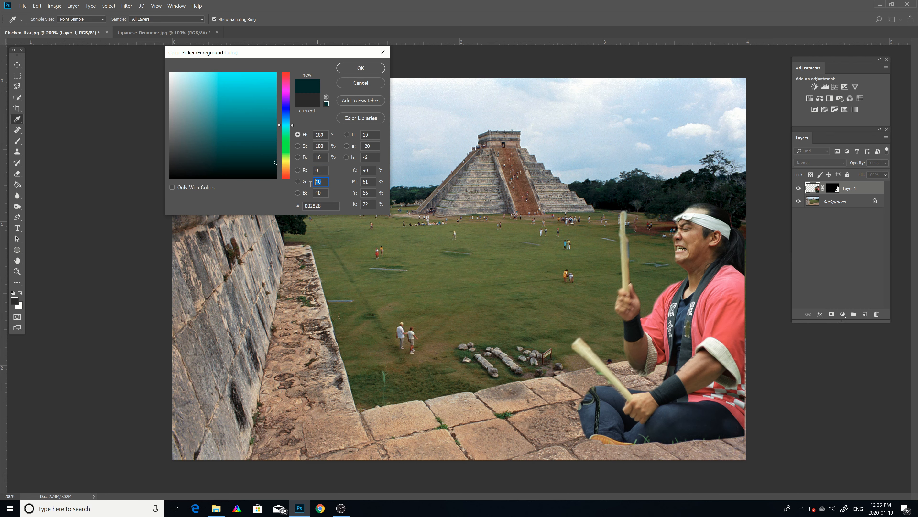
type("0")
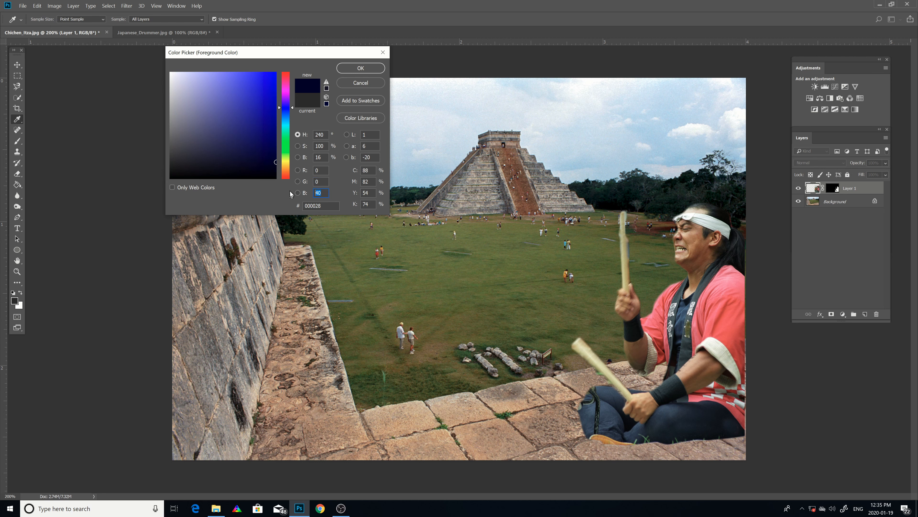
type("0")
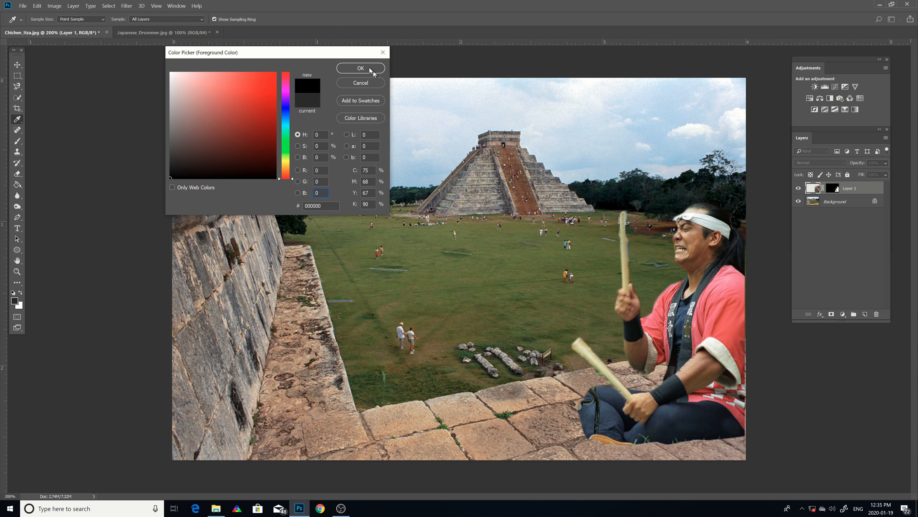
left_click(361, 68)
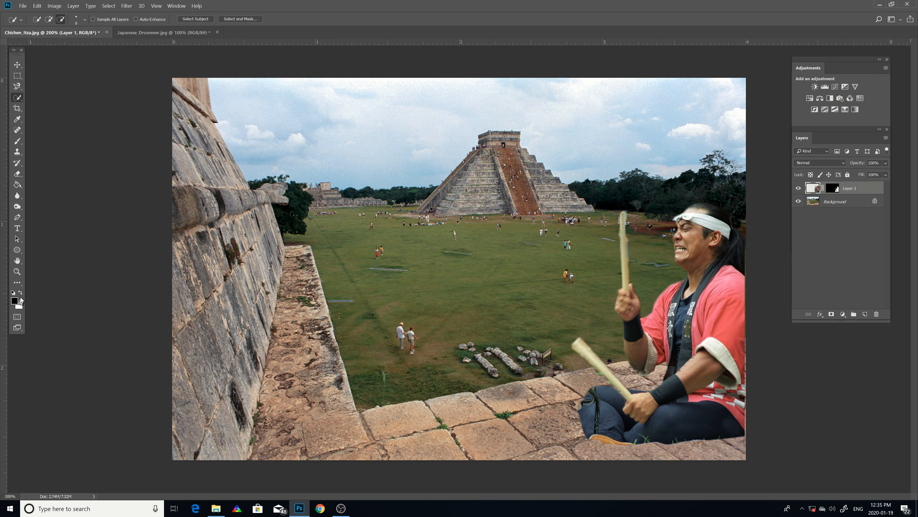
Inspect the white swatch's colour values and return black to the foreground.
left_click(21, 294)
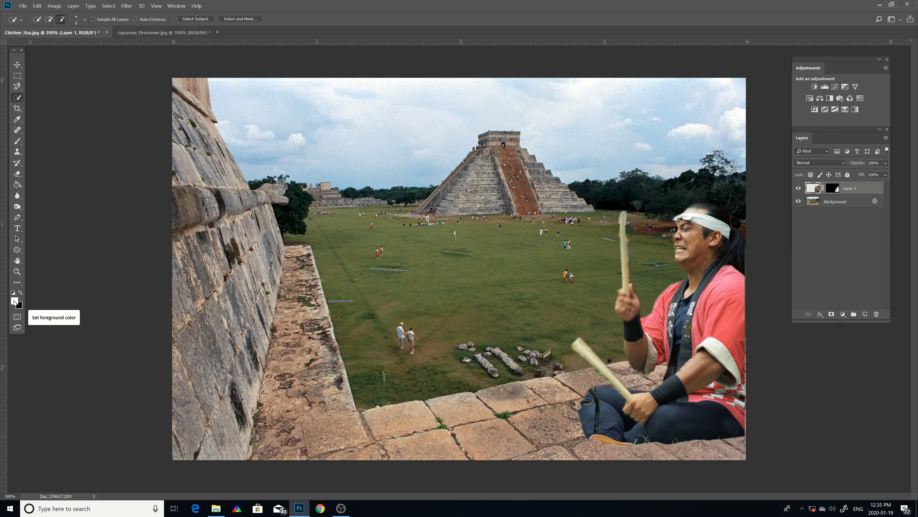
left_click(15, 301)
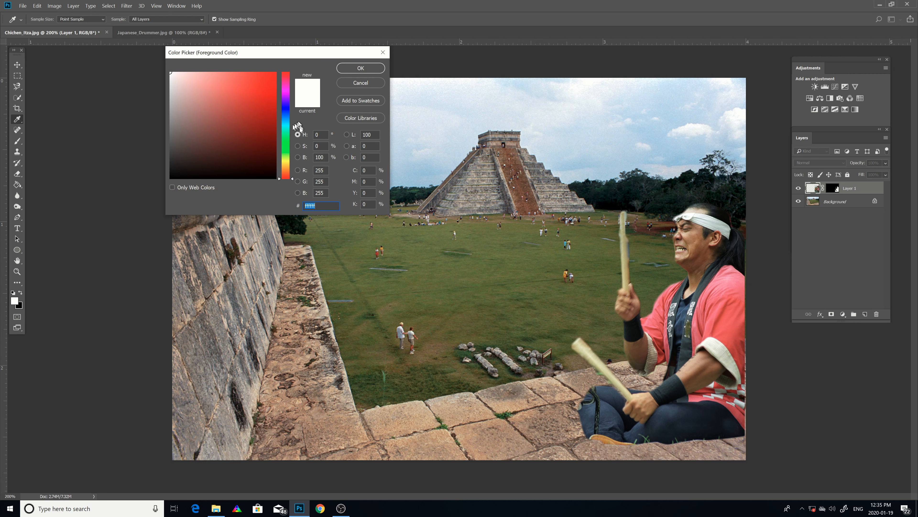
left_click(371, 69)
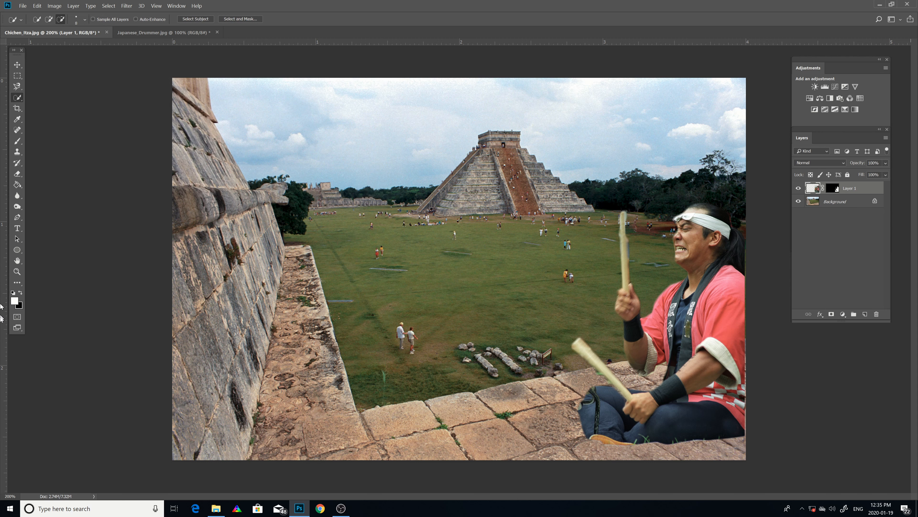
left_click(20, 293)
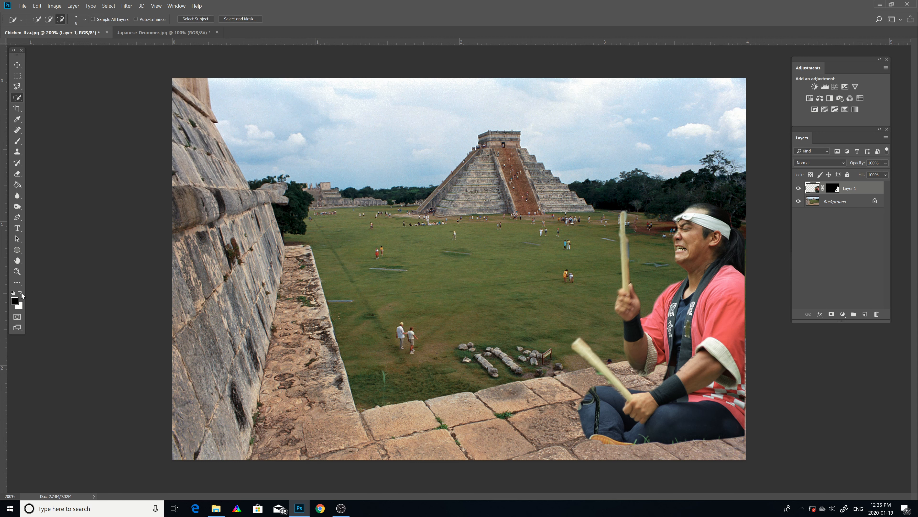
Activate the Brush tool, check its size and hardness, and target Layer 1's mask for painting.
left_click(18, 142)
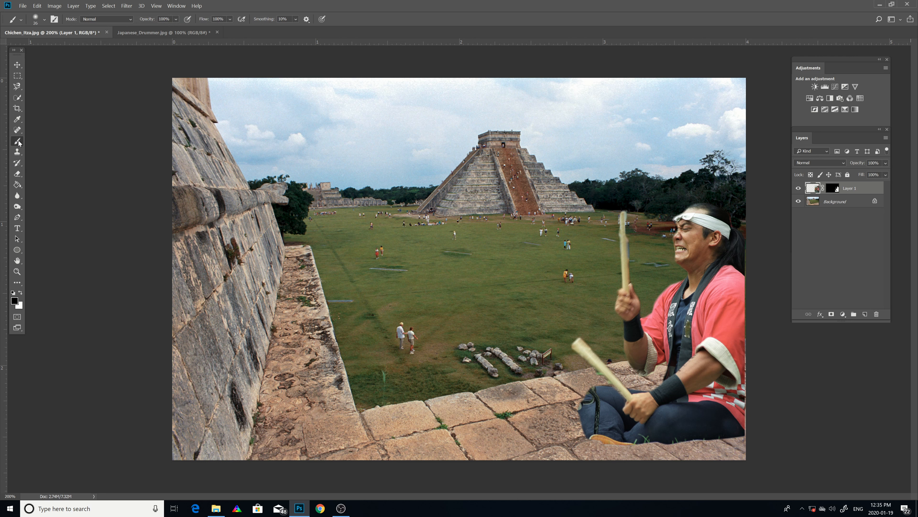
left_click(44, 20)
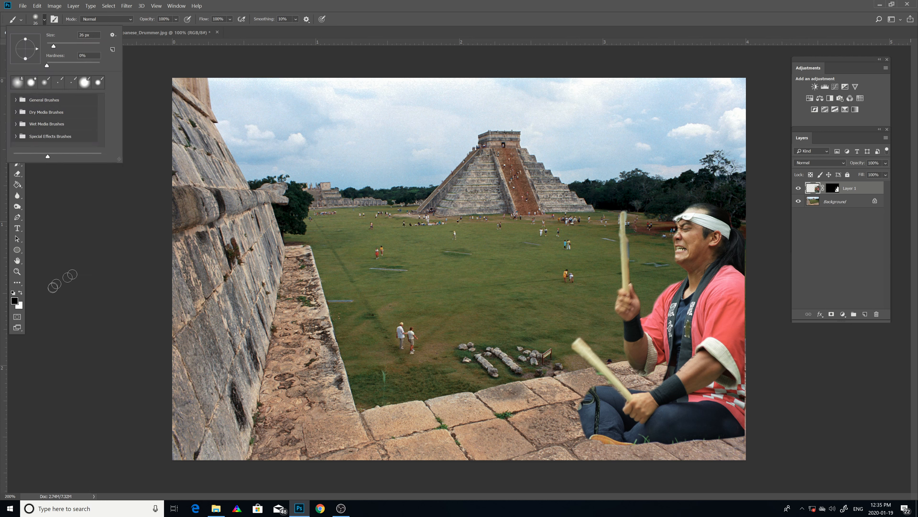
left_click(60, 289)
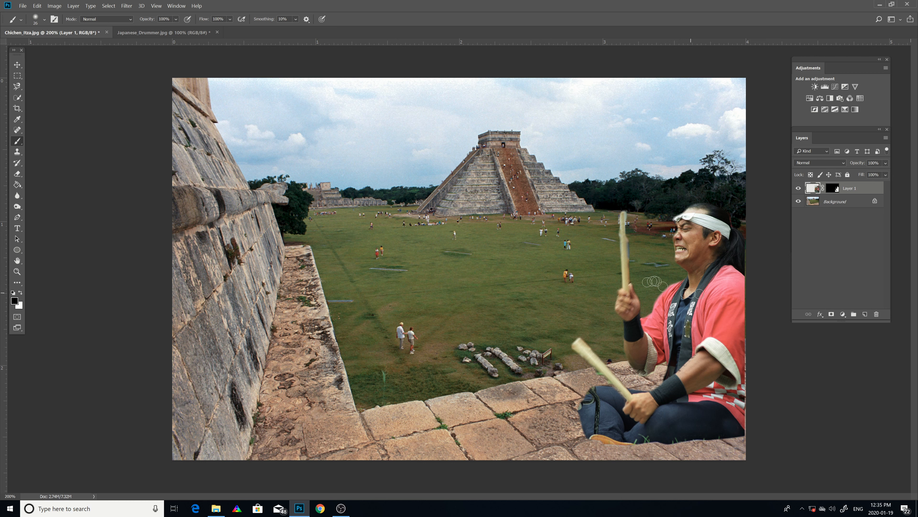
left_click(832, 188)
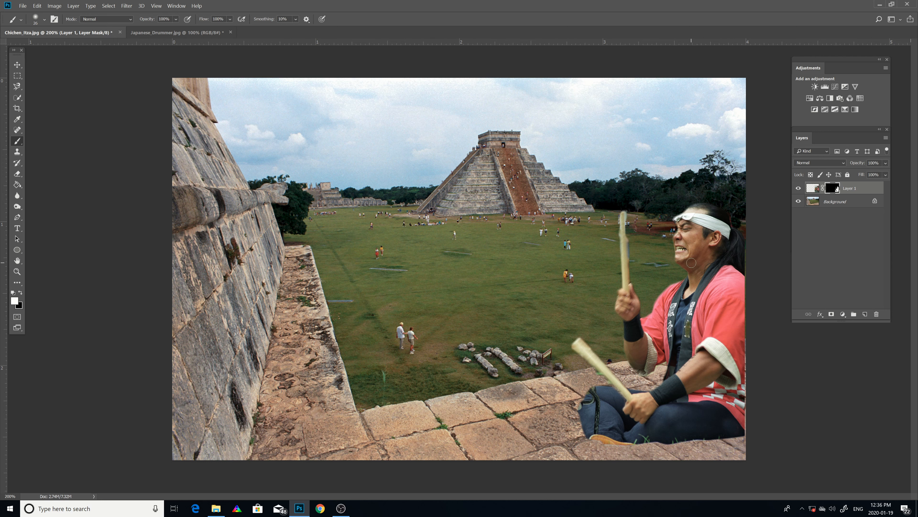
Try a black brush stroke over the drummer's eyes on the layer mask, then undo it and restore white as foreground.
left_click(20, 292)
mouse_move(680, 230)
left_mouse_down()
mouse_move(706, 224)
mouse_move(682, 223)
left_mouse_up()
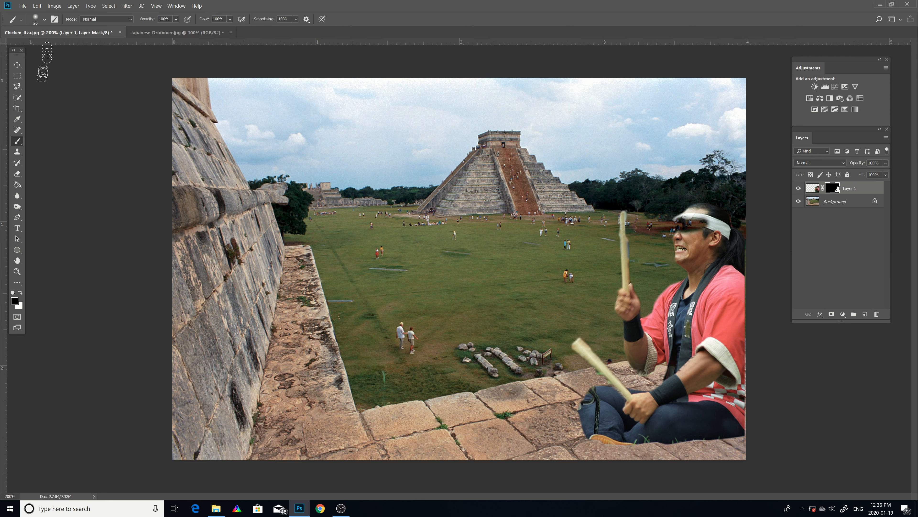
left_click(37, 6)
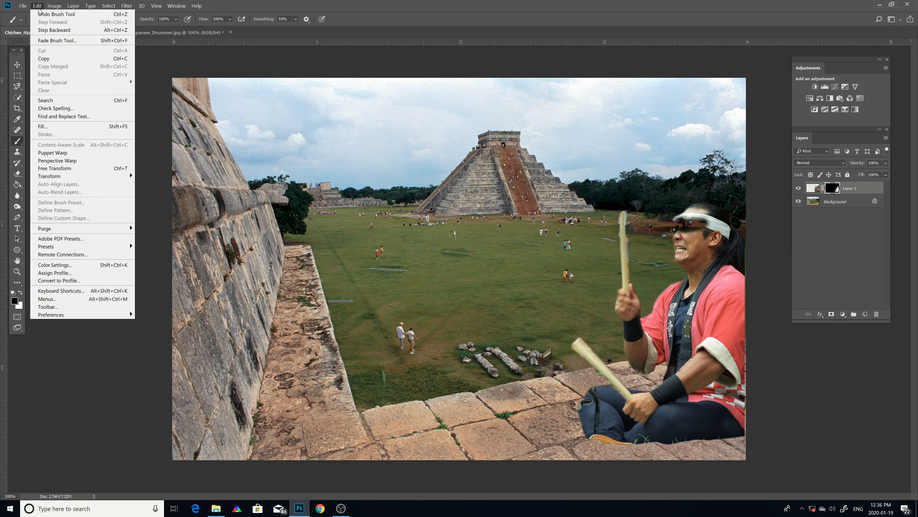
left_click(45, 17)
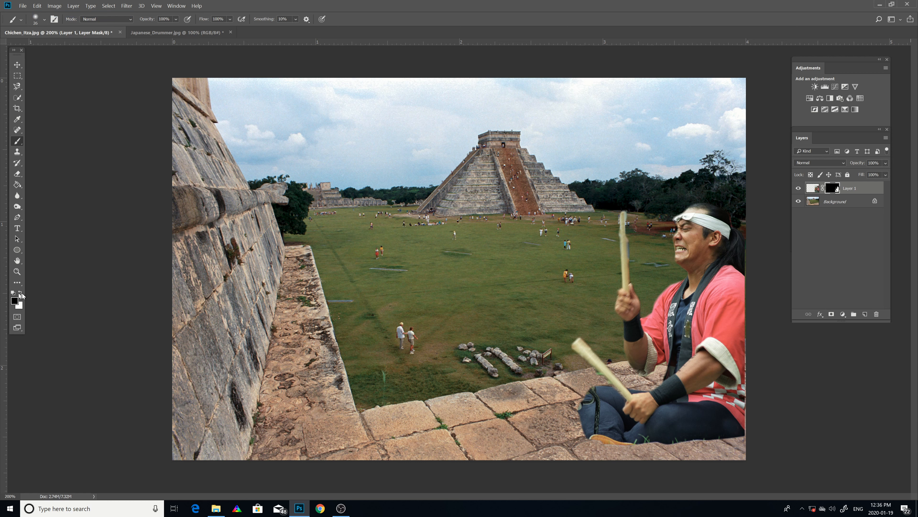
left_click(21, 294)
Set the brush size to 17 px and paint white on Layer 1's mask along the drummer's chin, face and forehead edge.
key("ctrl+plus")
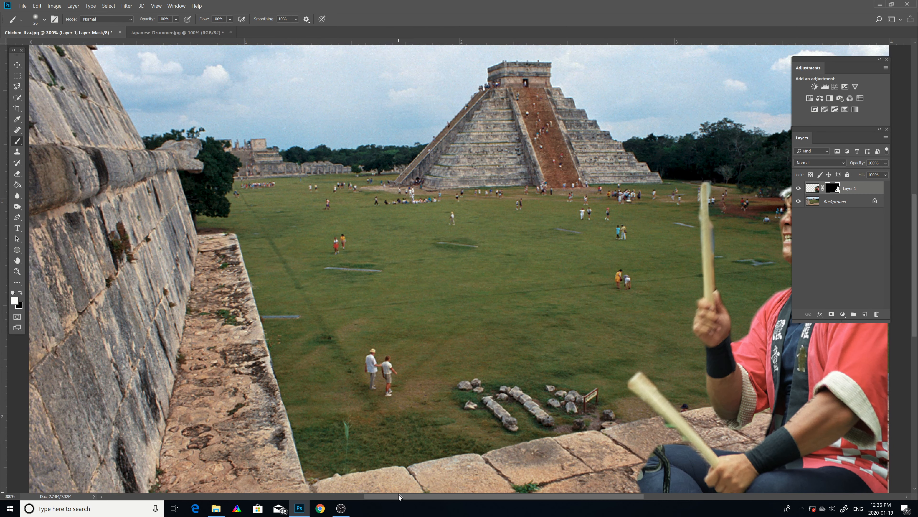
left_click_drag(401, 496, 470, 497)
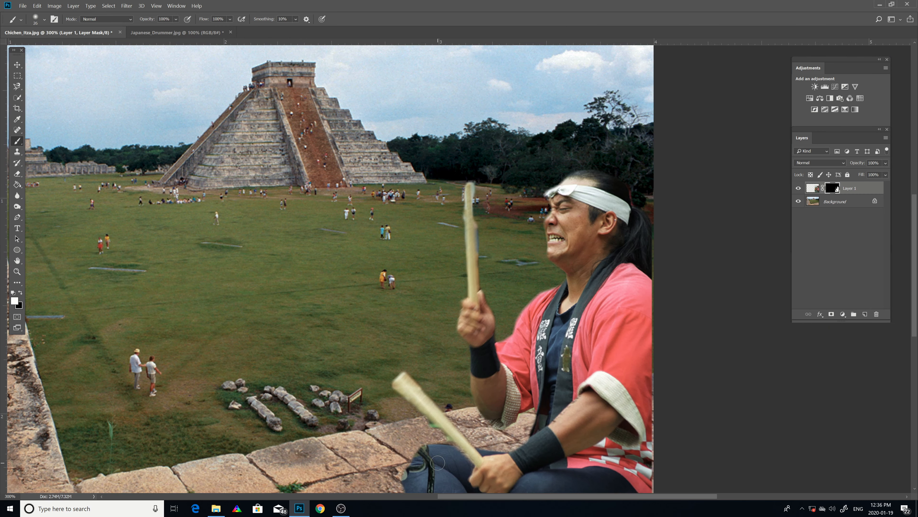
key("ctrl+plus")
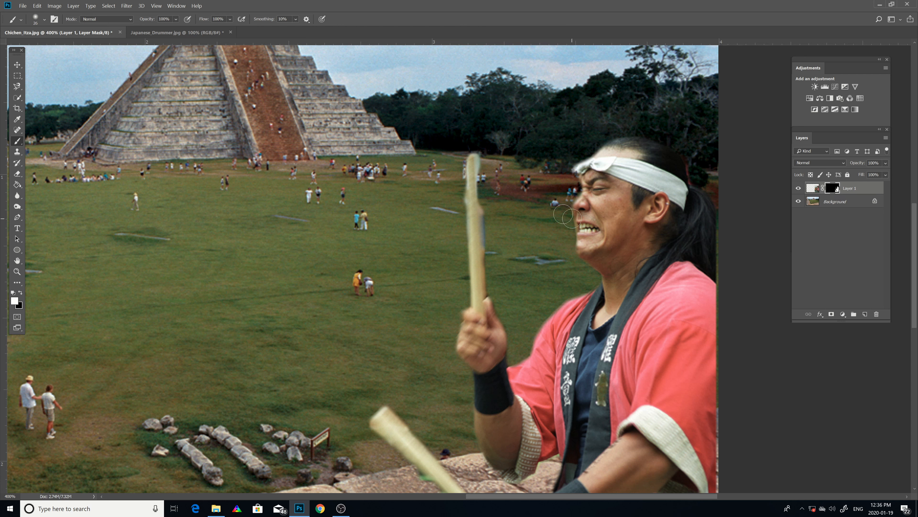
left_click(44, 21)
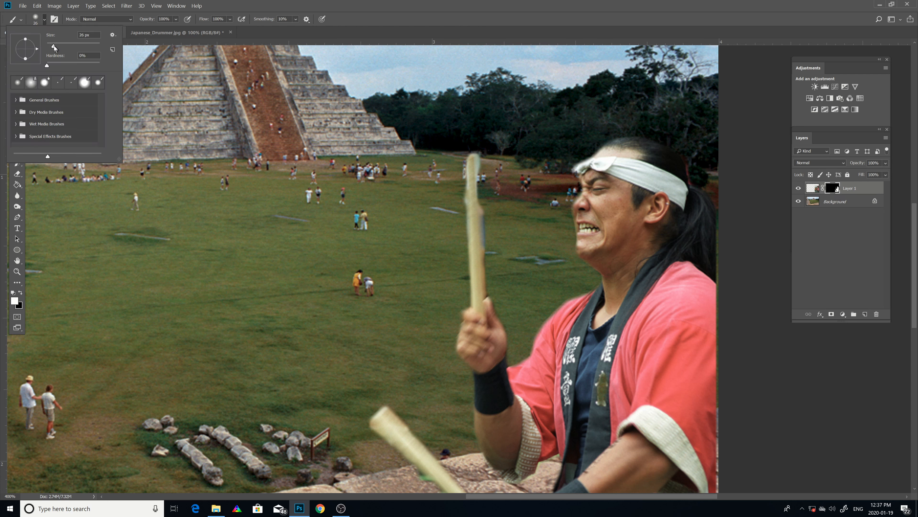
left_click_drag(54, 45, 59, 66)
left_click(584, 203)
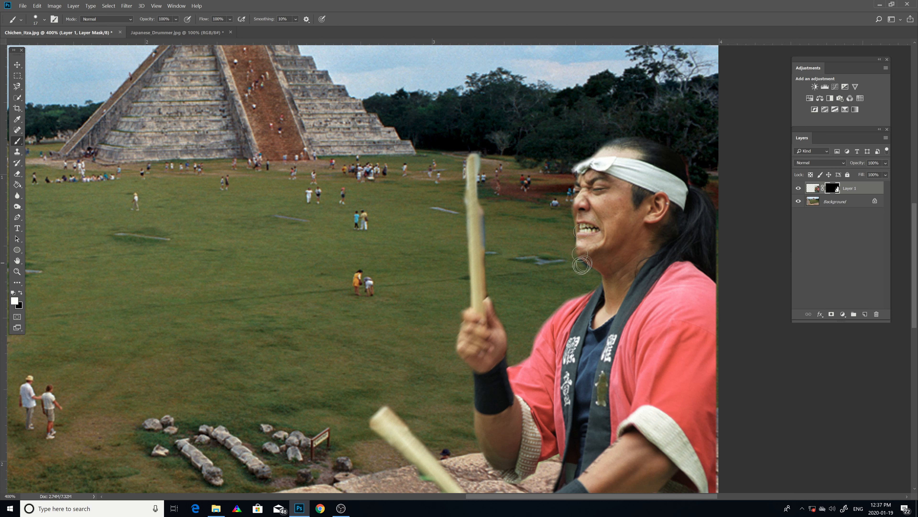
mouse_move(587, 267)
left_mouse_down()
mouse_move(566, 234)
mouse_move(573, 151)
mouse_move(596, 150)
mouse_move(615, 134)
left_mouse_up()
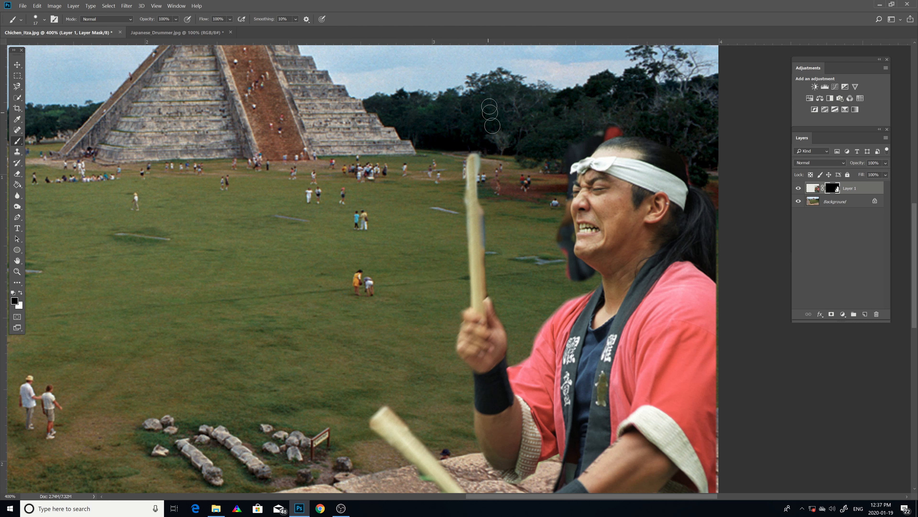
Paint black on the mask around the drummer's face and head to hide the exposed backdrop, increasing the brush hardness for a cleaner edge.
mouse_move(587, 271)
left_mouse_down()
mouse_move(567, 260)
mouse_move(554, 206)
mouse_move(545, 286)
left_mouse_up()
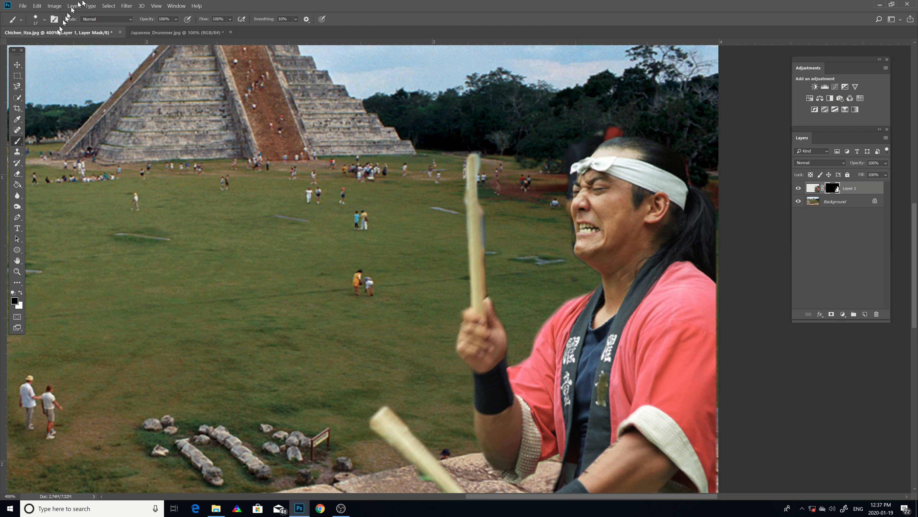
left_click(44, 19)
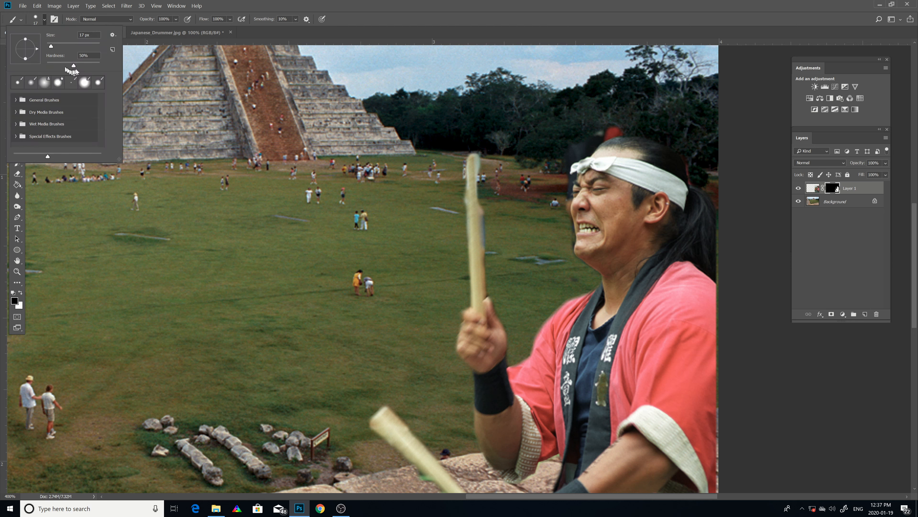
left_click_drag(87, 65, 90, 65)
key("Return")
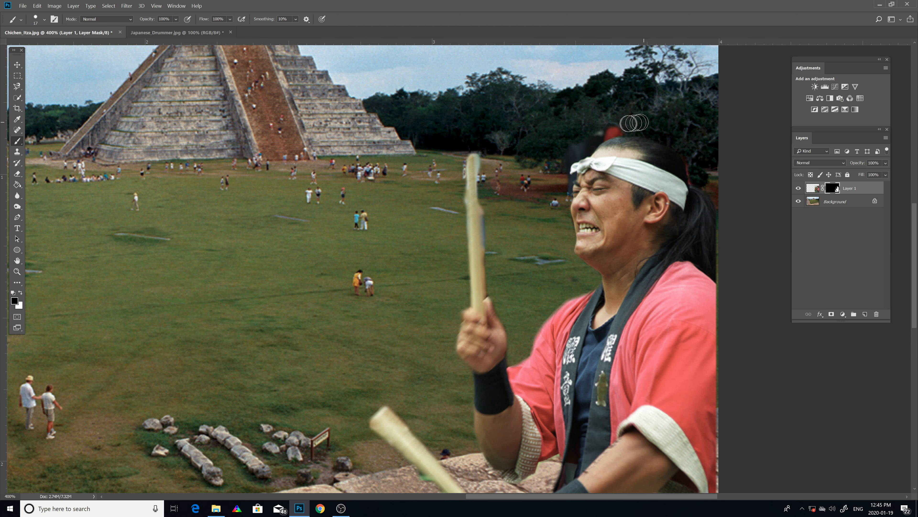
left_click(611, 132)
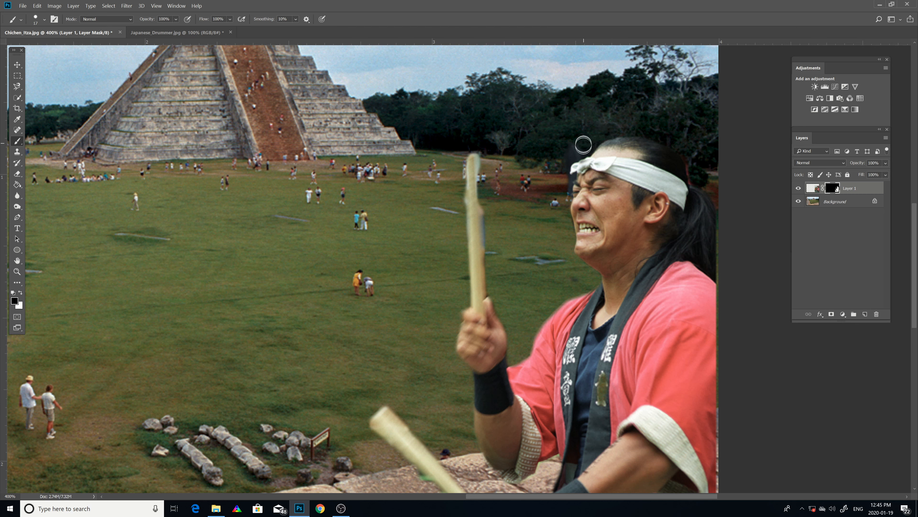
left_click_drag(583, 145, 556, 164)
Restore the raised drumstick with white on the mask, and trim its outline with black.
left_click(20, 293)
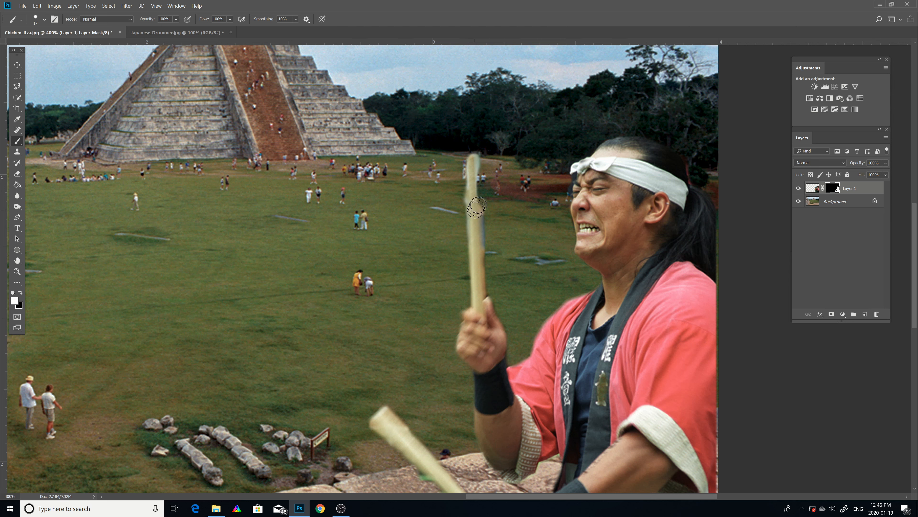
left_click_drag(478, 198, 473, 165)
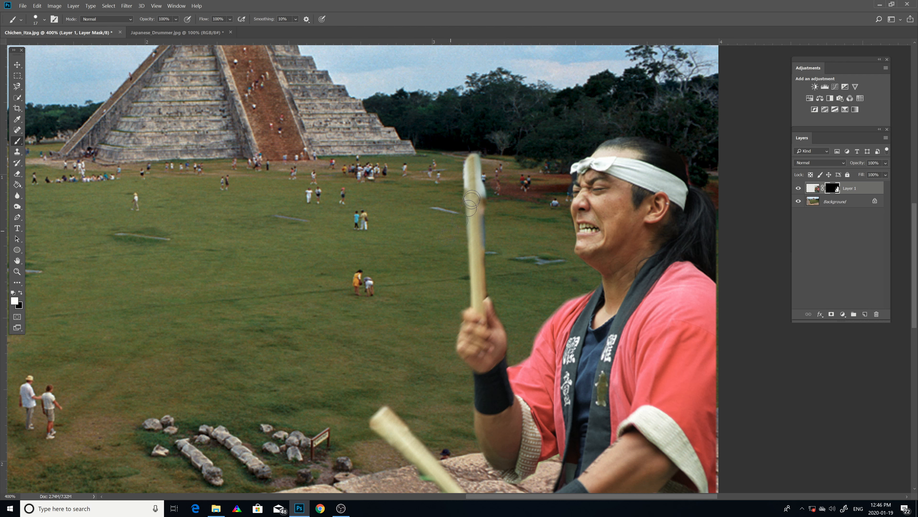
left_click(20, 293)
left_click_drag(481, 162, 459, 178)
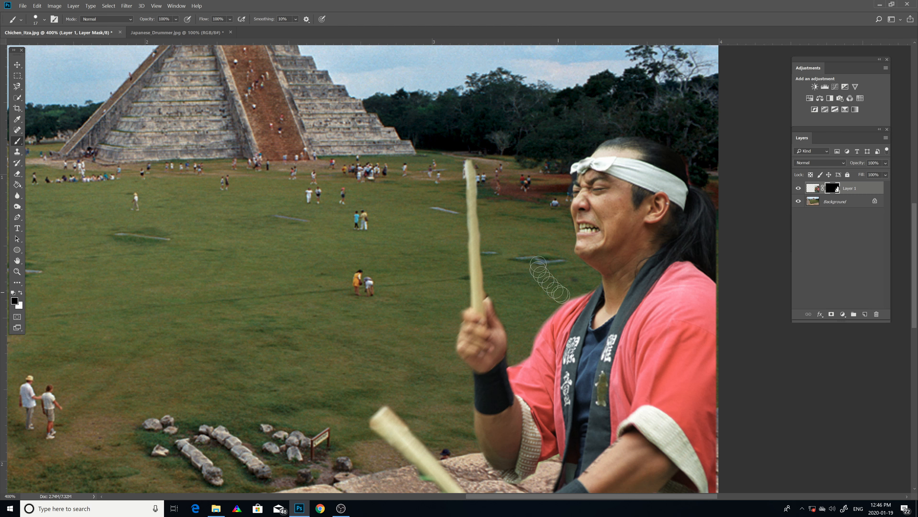
Refine the drummer's shoulder edge near the collar by masking it with black and painting the sleeve back in white.
left_click(564, 315)
left_click_drag(565, 315, 549, 323)
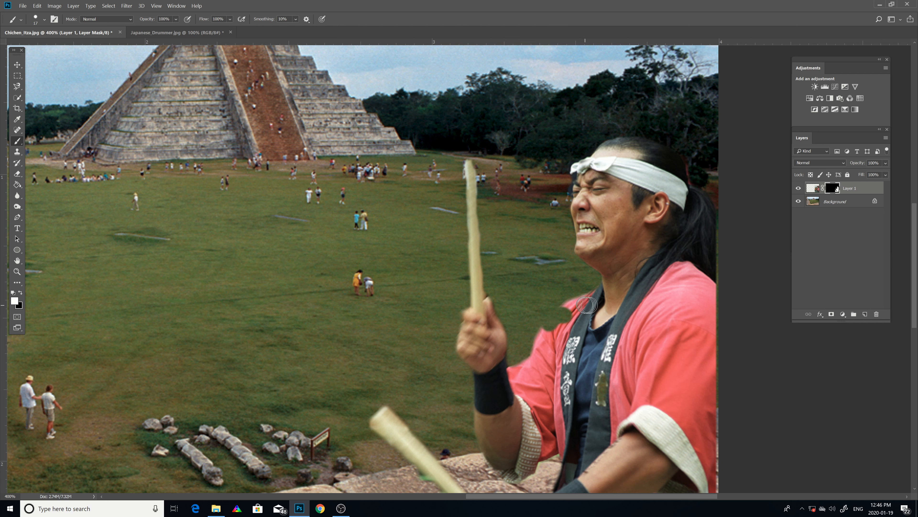
left_click_drag(576, 306, 551, 327)
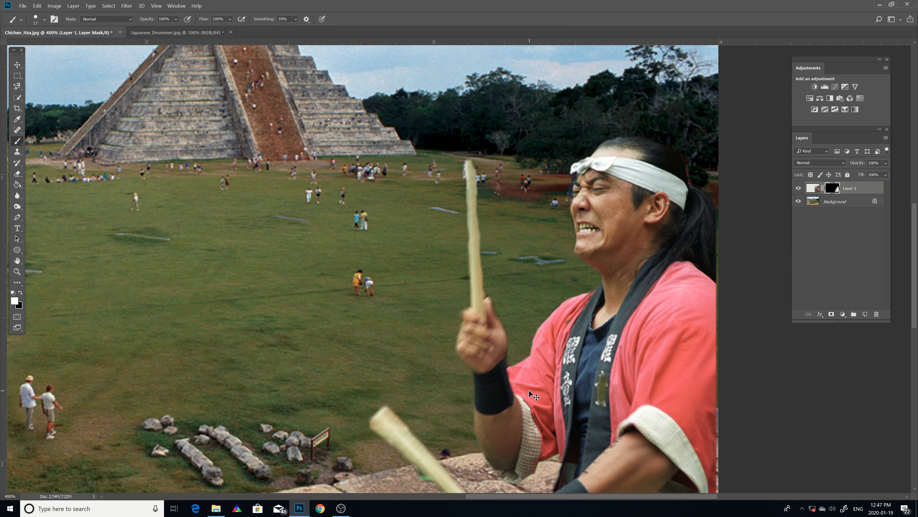
Move the drummer slightly to the right with the Move tool so the sleeve meets the photo's edge.
key("ctrl+plus")
key("ctrl+minus")
key("ctrl+minus")
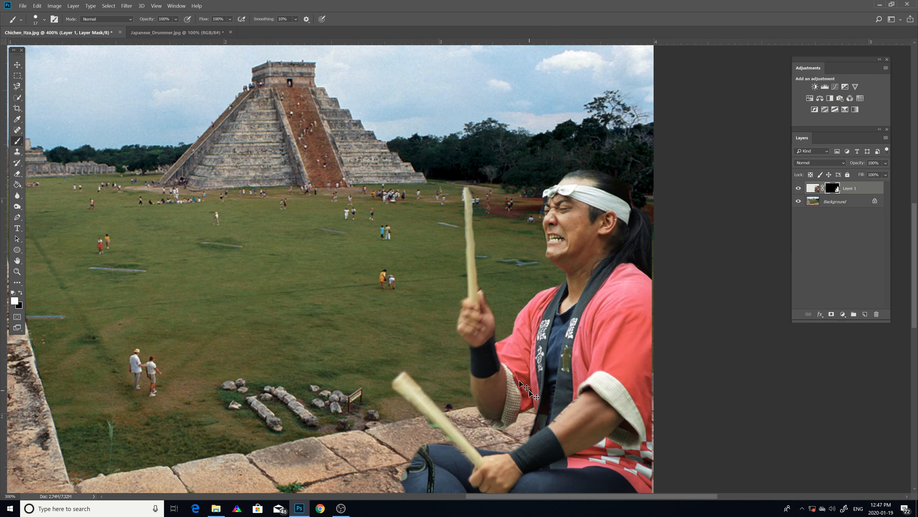
key("ctrl+minus")
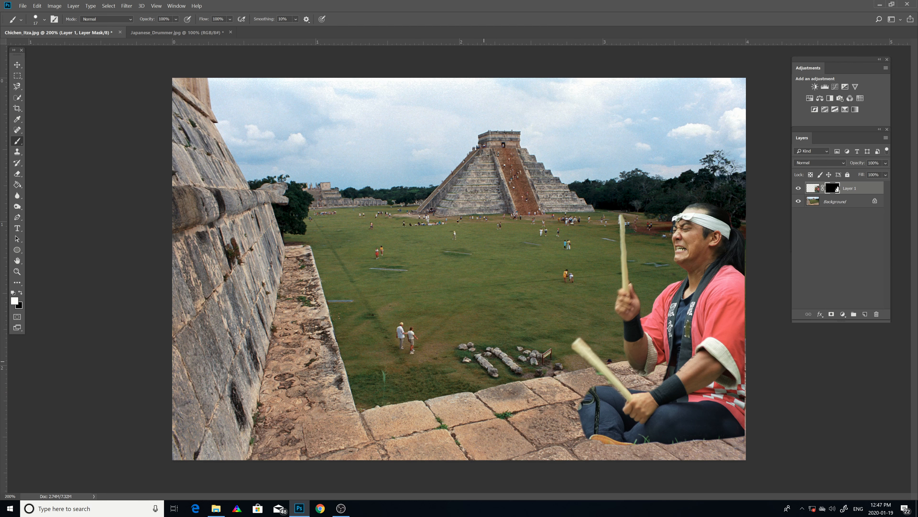
mouse_move(632, 427)
left_mouse_down()
mouse_move(600, 402)
mouse_move(604, 390)
mouse_move(585, 398)
mouse_move(592, 426)
mouse_move(604, 434)
mouse_move(591, 444)
mouse_move(599, 438)
mouse_move(599, 451)
mouse_move(673, 439)
left_mouse_up()
left_click(16, 64)
left_click_drag(688, 354, 690, 354)
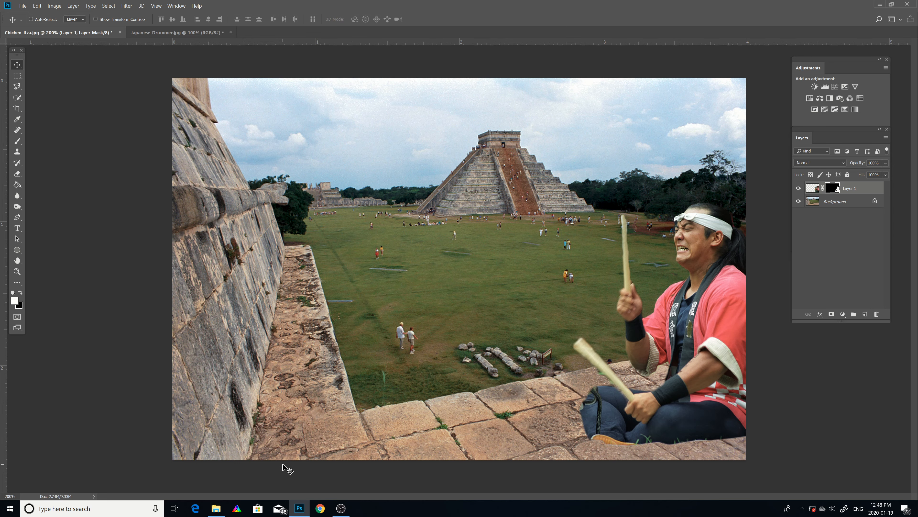
Target Layer 1's image instead of its mask for retouching the drummer's trousers with the Clone Stamp tool.
key("ctrl+plus")
key("ctrl+plus")
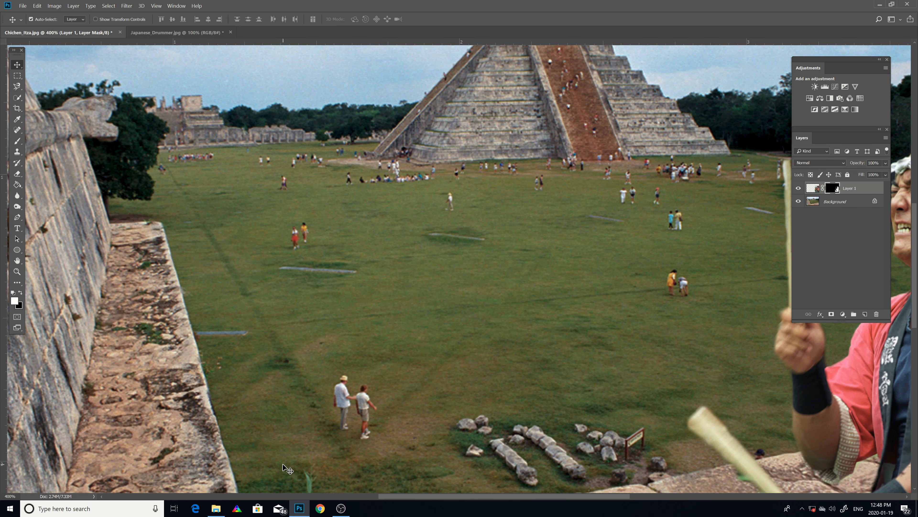
scroll(366, 455, "down", 5)
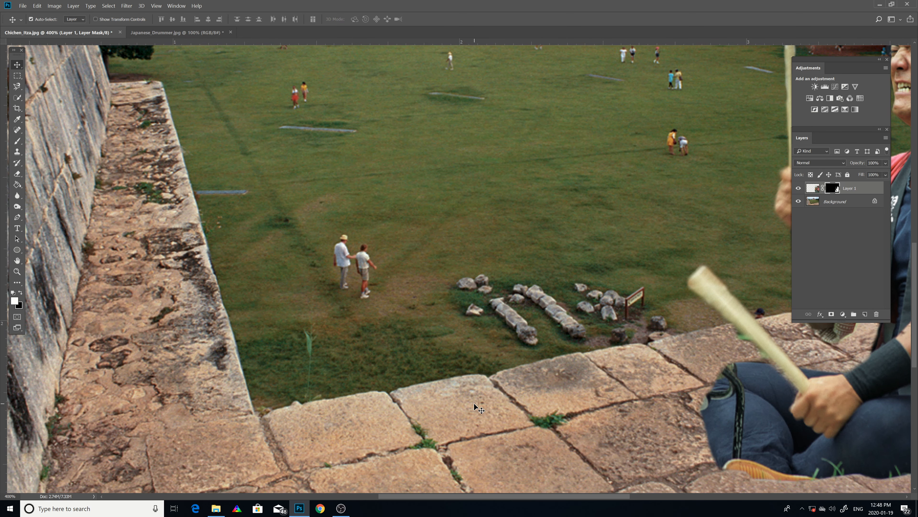
left_click_drag(436, 499, 491, 495)
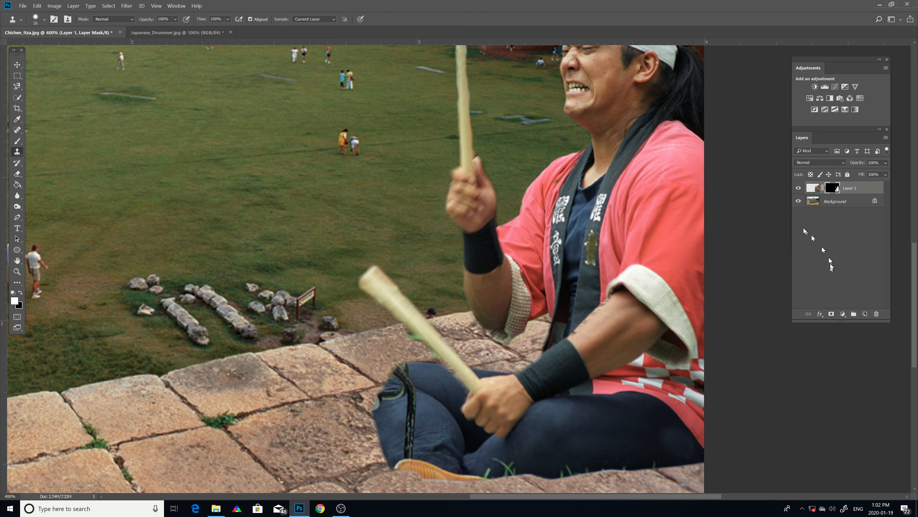
left_click(813, 189)
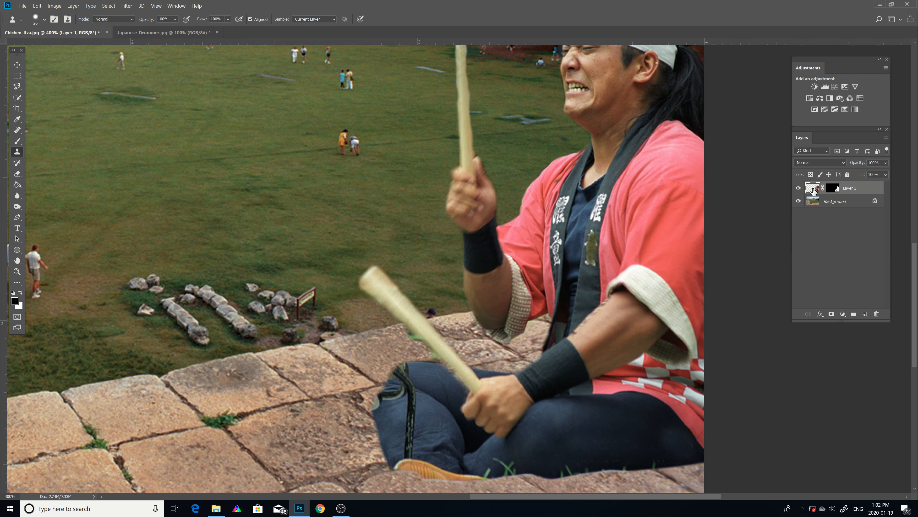
left_click(838, 189)
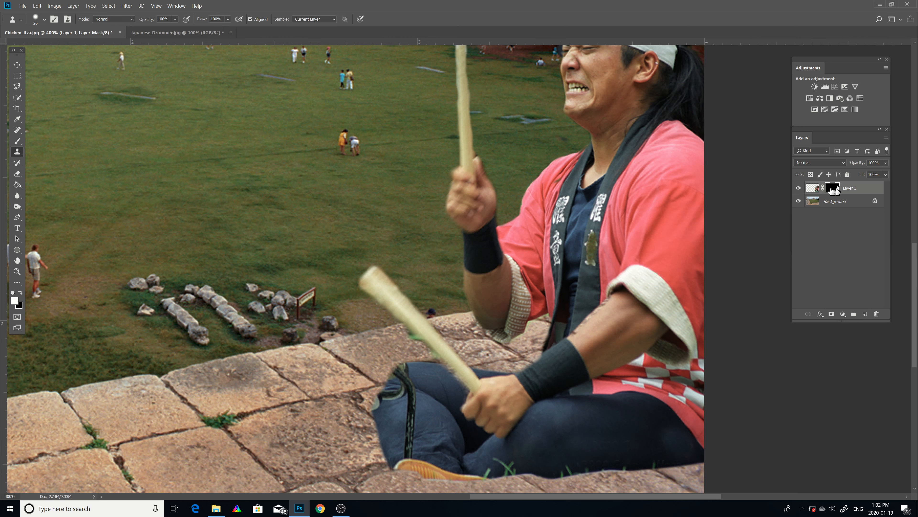
left_click(812, 190)
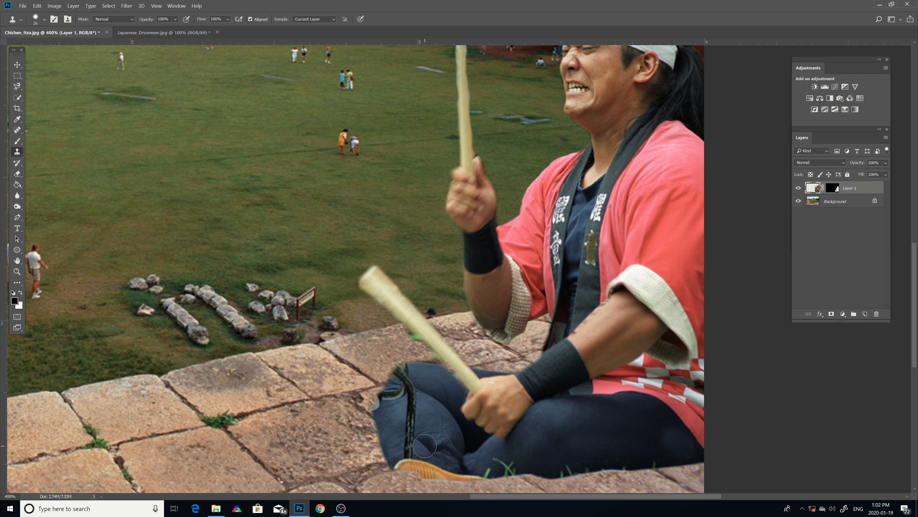
Set the Clone Stamp size to 15 px and clone plain denim over the lower part of the stripe on the drummer's trouser leg.
left_click(45, 20)
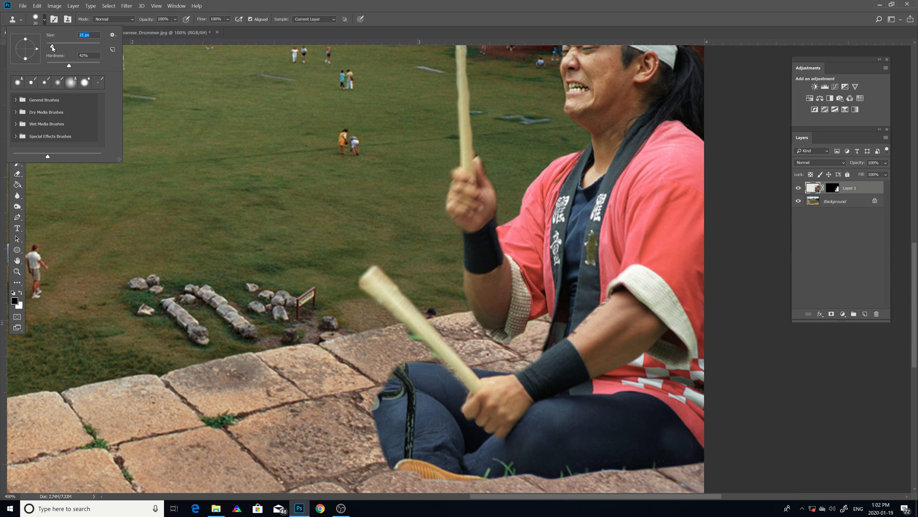
left_click_drag(51, 46, 51, 45)
left_click(428, 443, "alt")
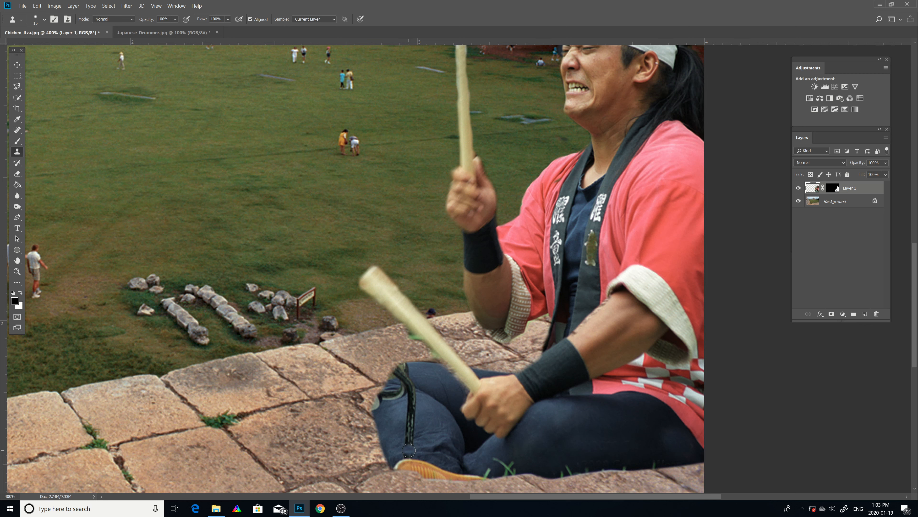
left_click_drag(409, 450, 411, 412)
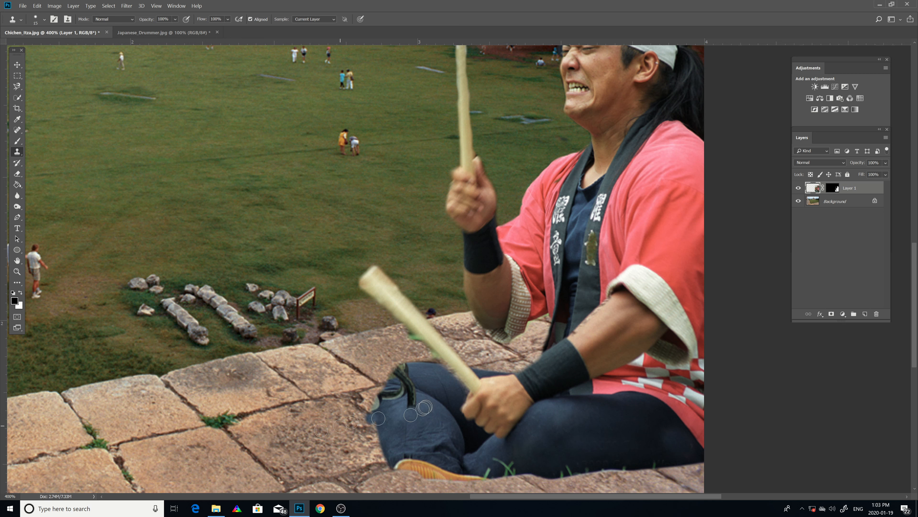
Reduce the Clone Stamp brush size and clone denim over the remaining stripe near the drummer's knee and lower leg.
left_click(44, 19)
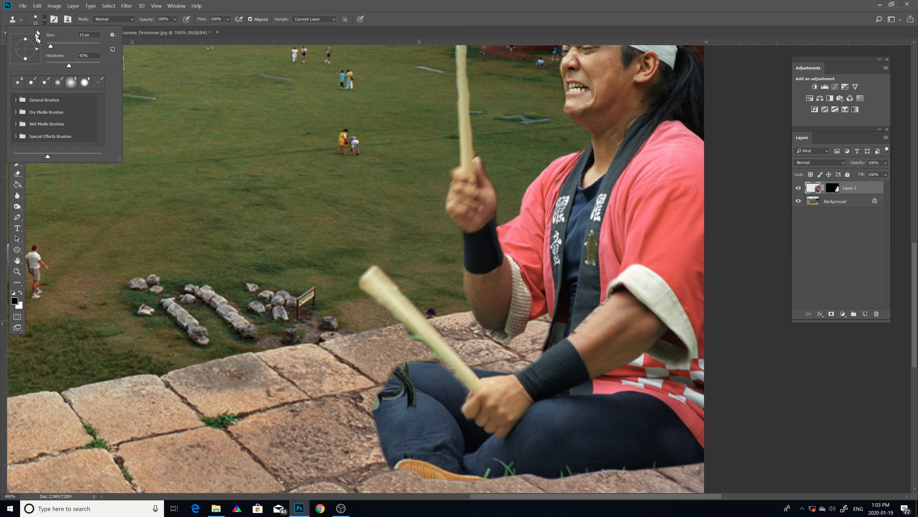
left_click_drag(50, 46, 49, 45)
left_click(422, 402, "alt")
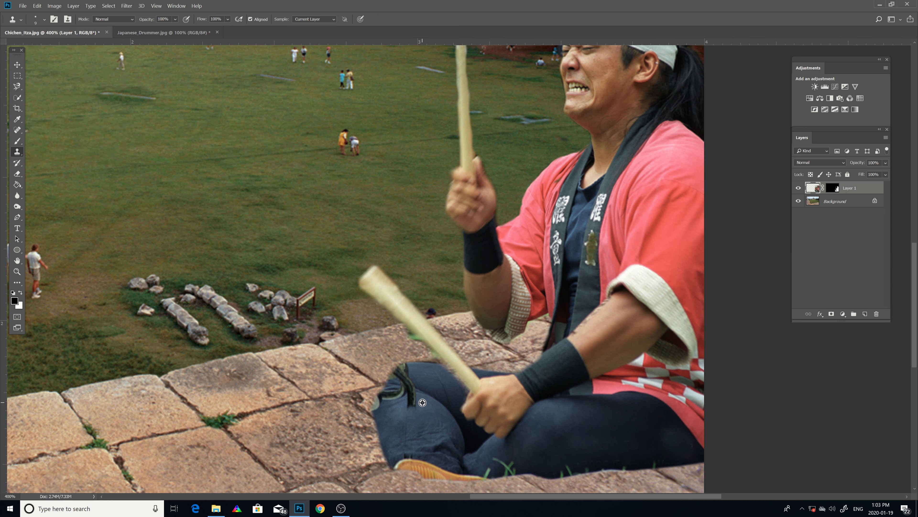
mouse_move(417, 412)
left_mouse_down()
mouse_move(415, 400)
mouse_move(411, 407)
left_mouse_up()
left_click_drag(415, 455, 403, 455)
Clone dark trouser fabric over the grass blades below the drummer's legs, and sample the shoe as a new clone source.
left_click(498, 453, "alt")
mouse_move(493, 459)
left_mouse_down()
mouse_move(511, 464)
mouse_move(492, 468)
left_mouse_up()
left_click(513, 459, "alt")
left_click(515, 467, "alt")
left_click_drag(508, 470, 502, 473)
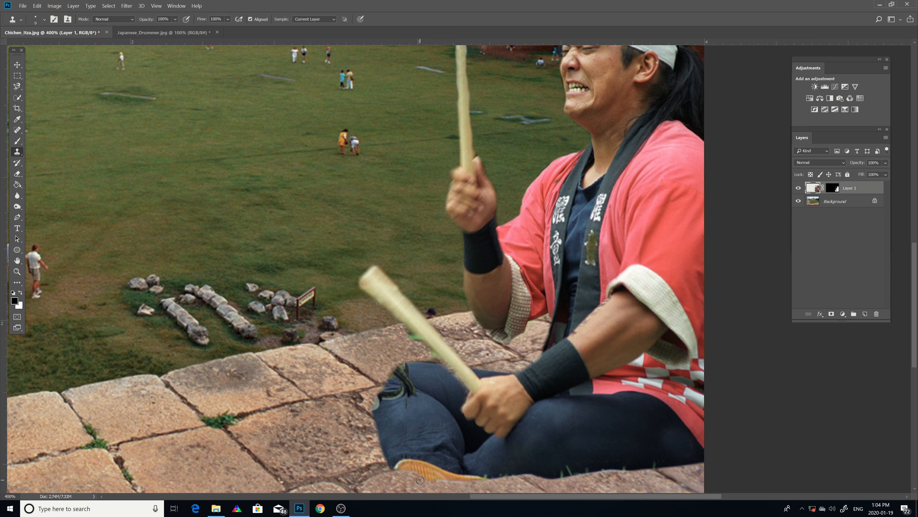
left_click(414, 468, "alt")
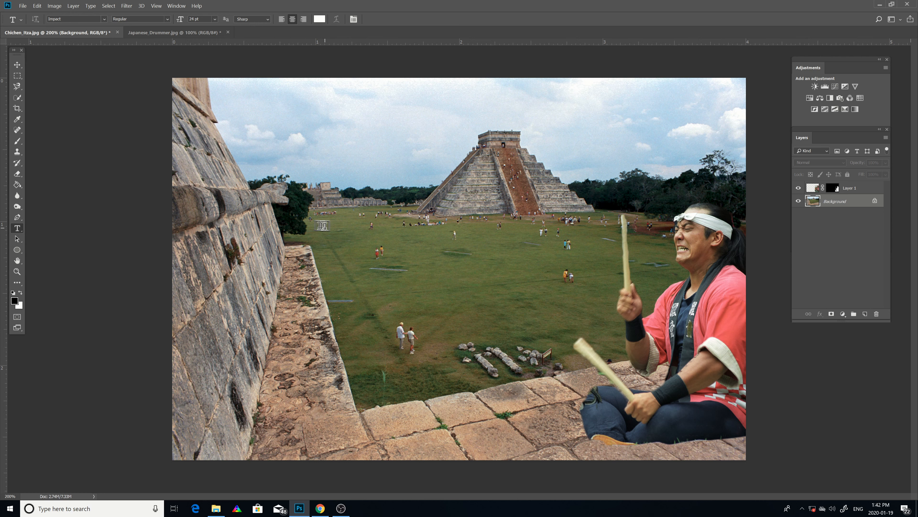
Add the title "Mexico" in white 24 pt Impact over the far end of the stone wall, and show the Character settings.
left_click(335, 237)
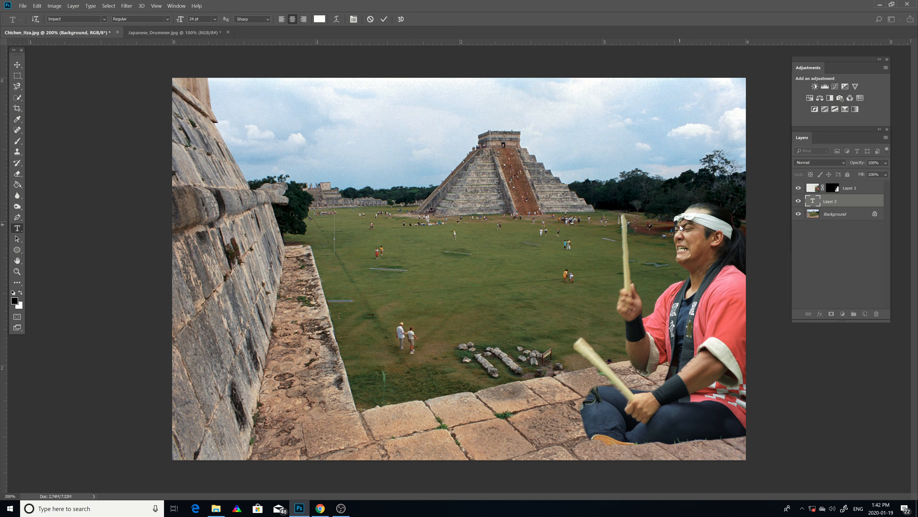
type("Me")
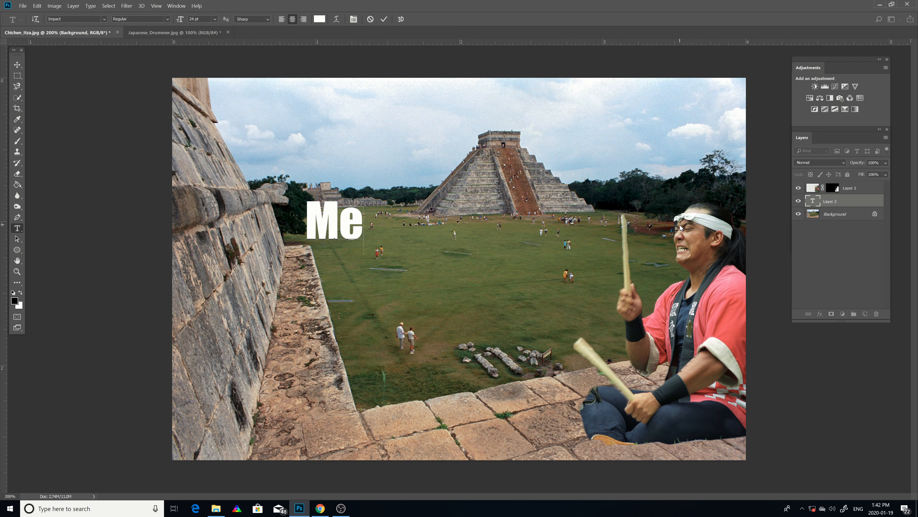
type("xico")
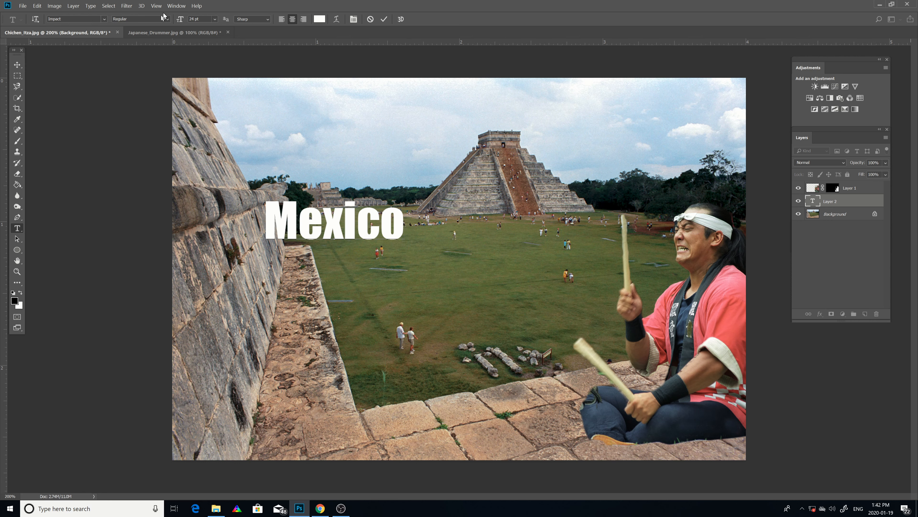
left_click(180, 7)
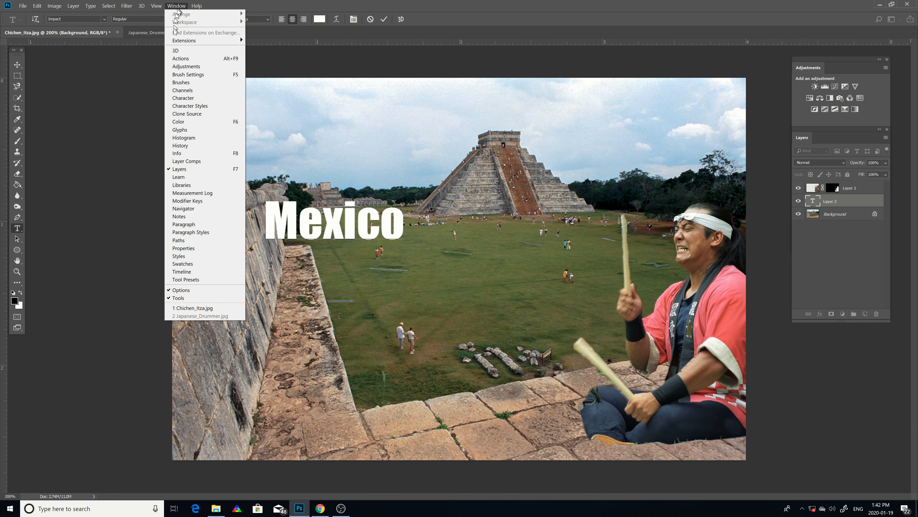
left_click(181, 98)
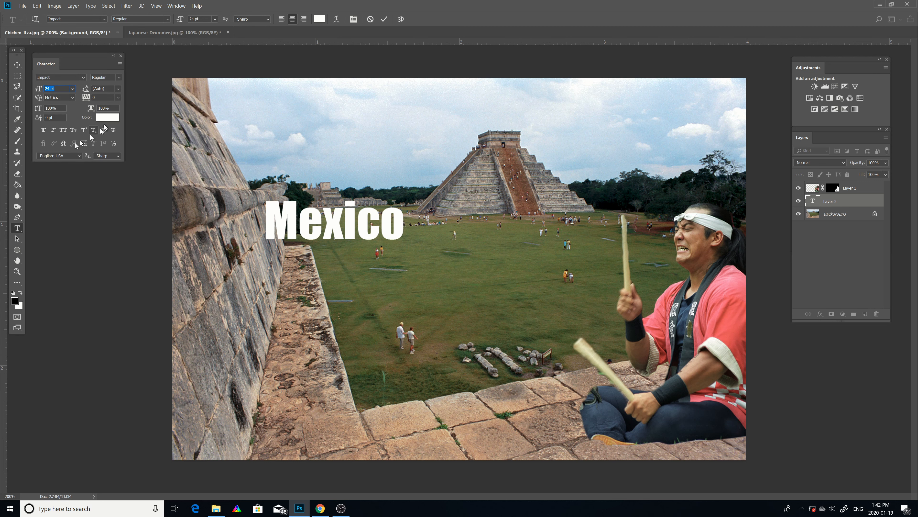
Try to recolour the "Mexico" title orange with the text colour f09427.
left_click(109, 118)
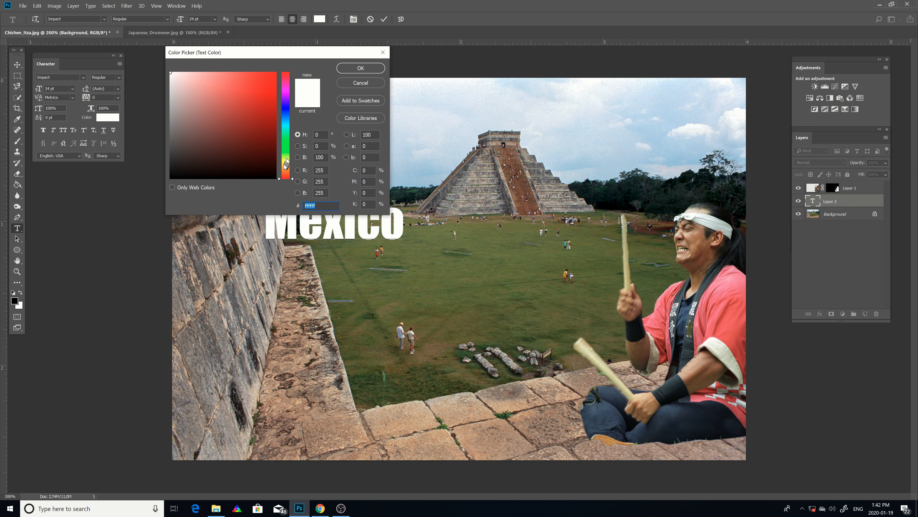
left_click(287, 168)
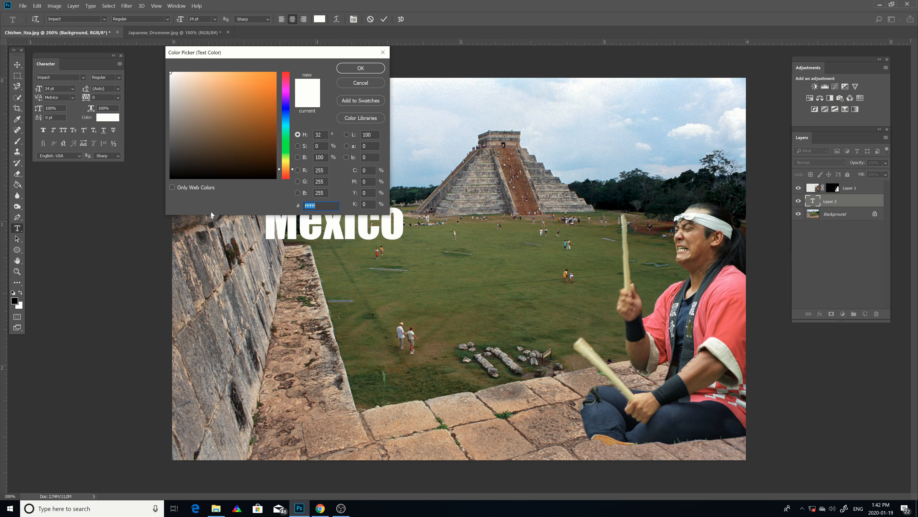
left_click(252, 105)
mouse_move(252, 105)
left_mouse_down()
mouse_move(275, 73)
mouse_move(259, 77)
left_mouse_up()
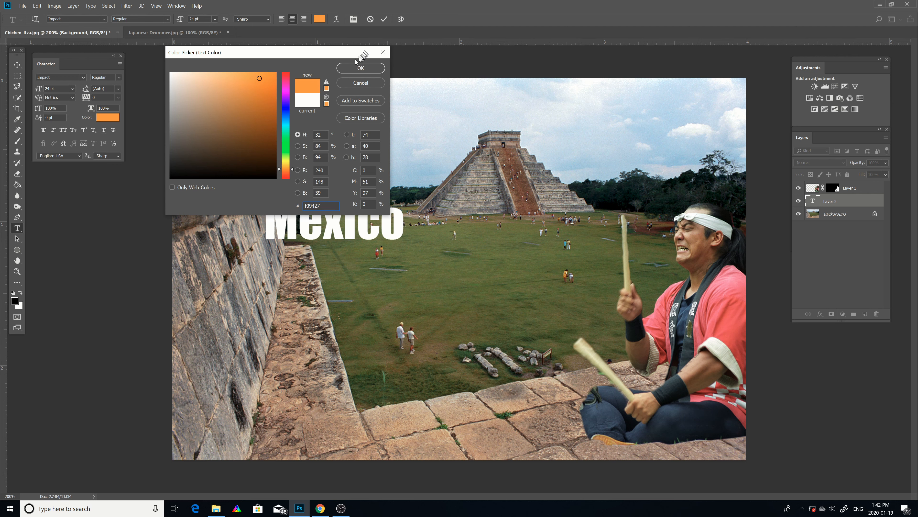
left_click(359, 69)
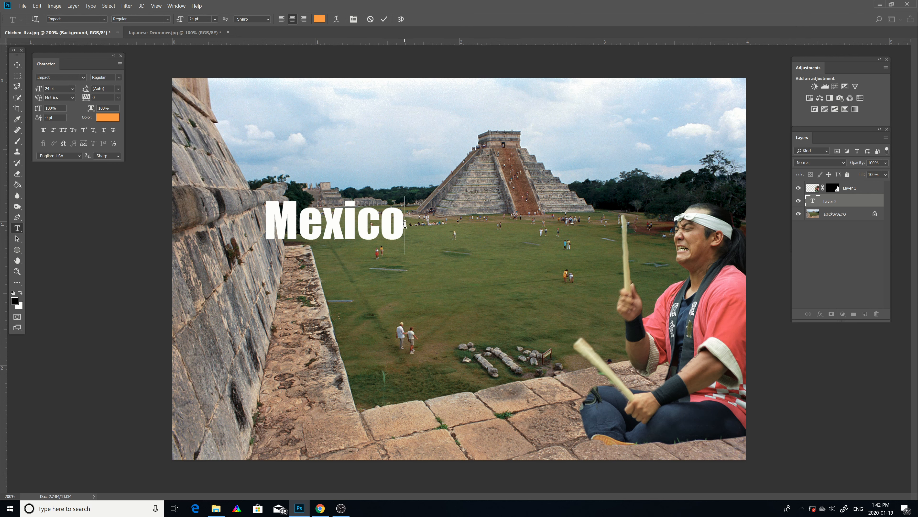
Colour the whole word "Mexico" orange with a hue of 40°, and move the title onto the grass beyond the stone wall.
left_click_drag(402, 224, 273, 183)
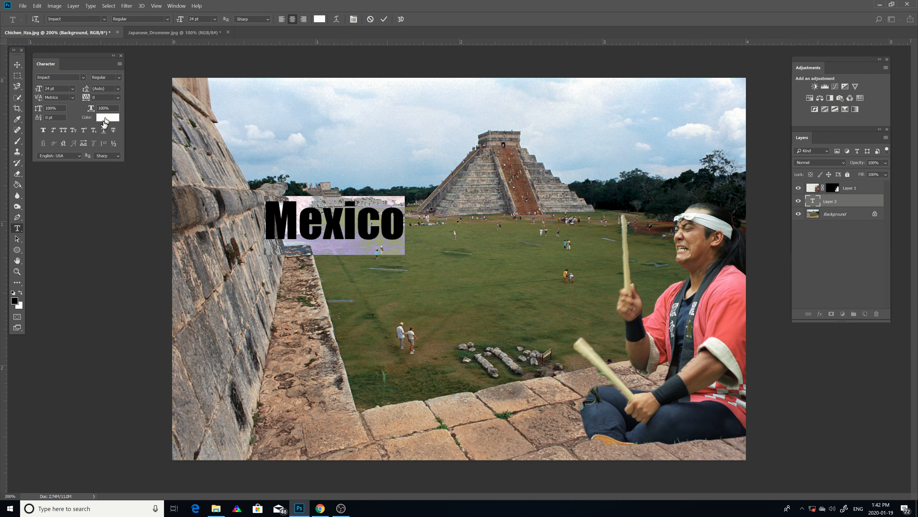
left_click(108, 117)
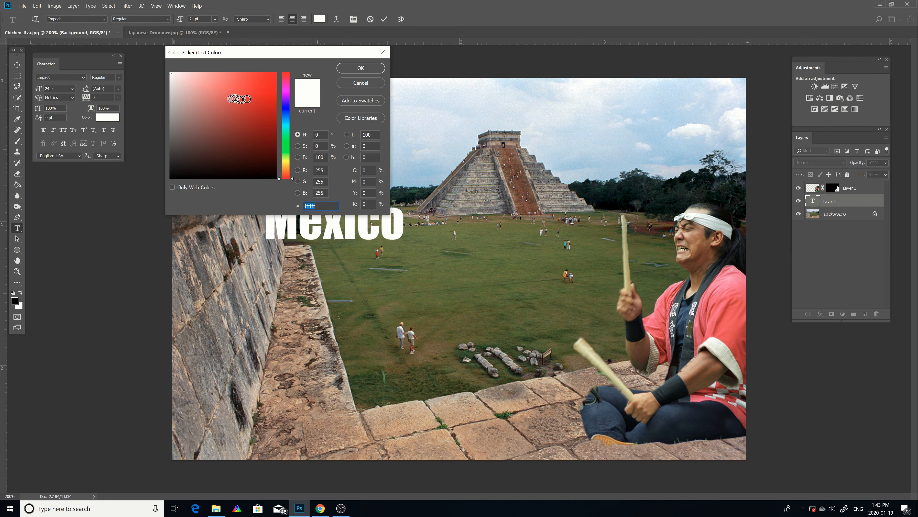
left_click(285, 166)
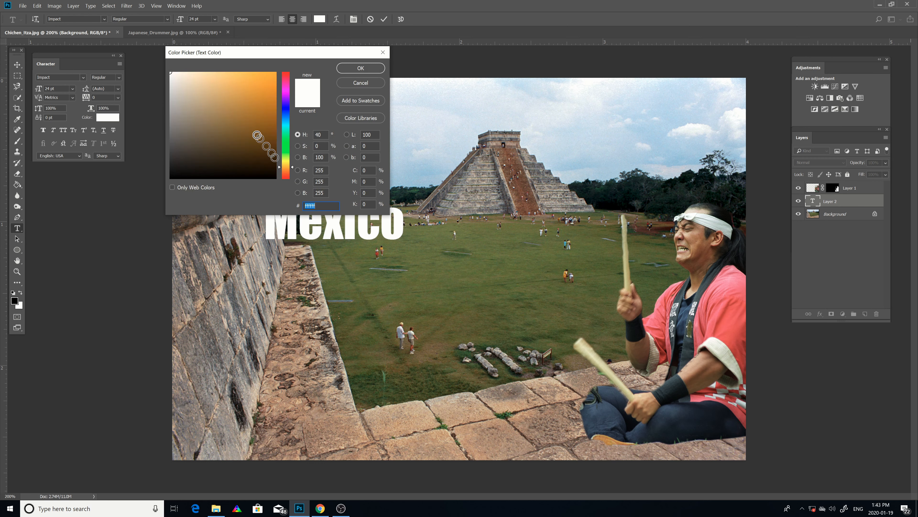
left_click(261, 95)
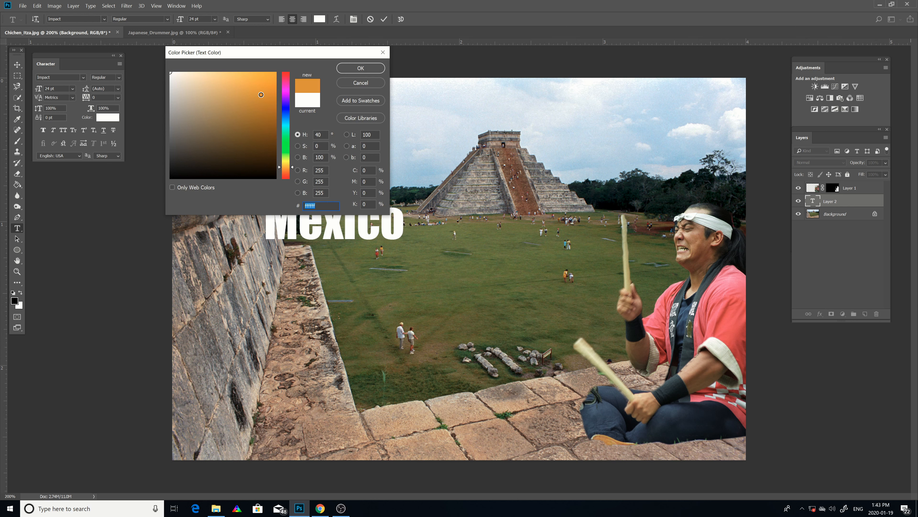
left_click(363, 69)
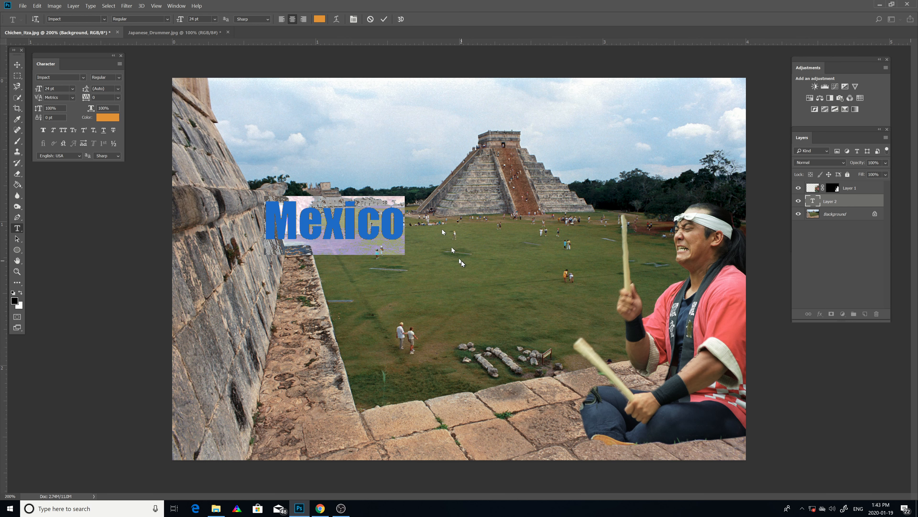
left_click(140, 189)
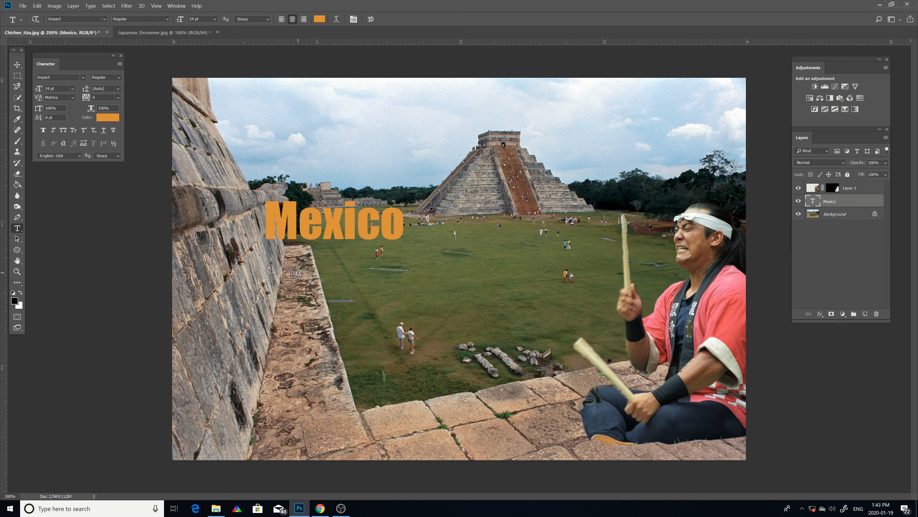
left_click(18, 65)
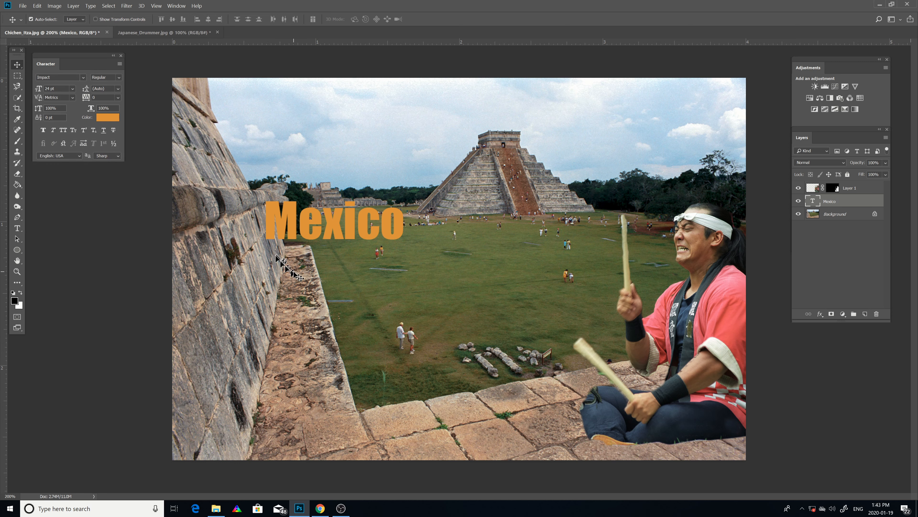
left_click_drag(344, 227, 412, 253)
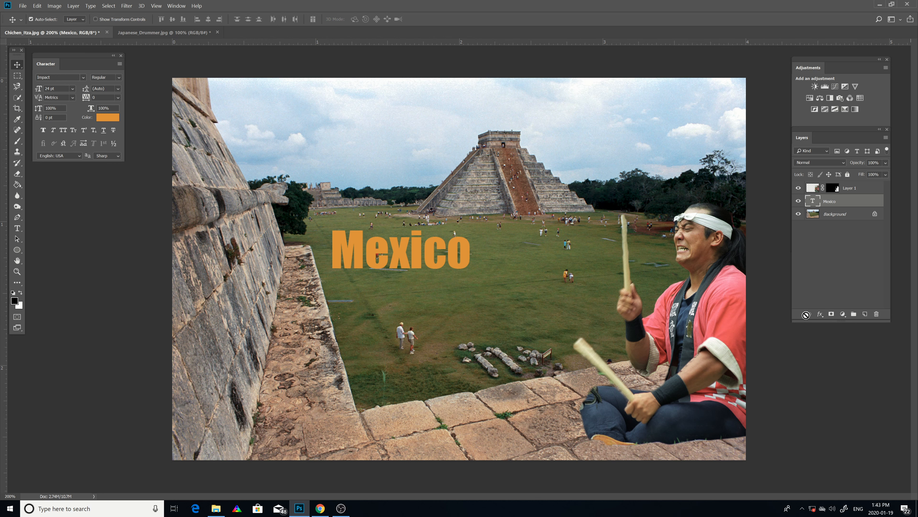
Add a hard Drop Shadow to the "Mexico" title with size 0 px, angle 141° and distance 7 px.
left_click(819, 314)
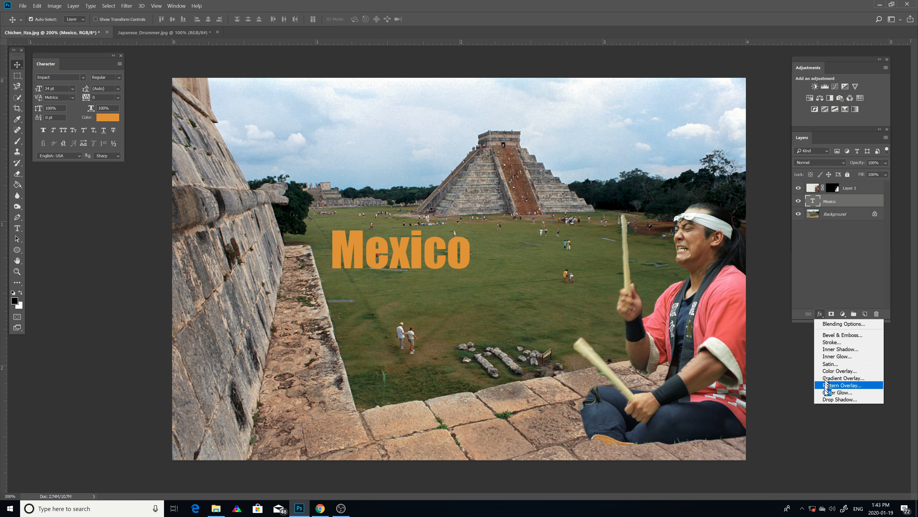
left_click(826, 399)
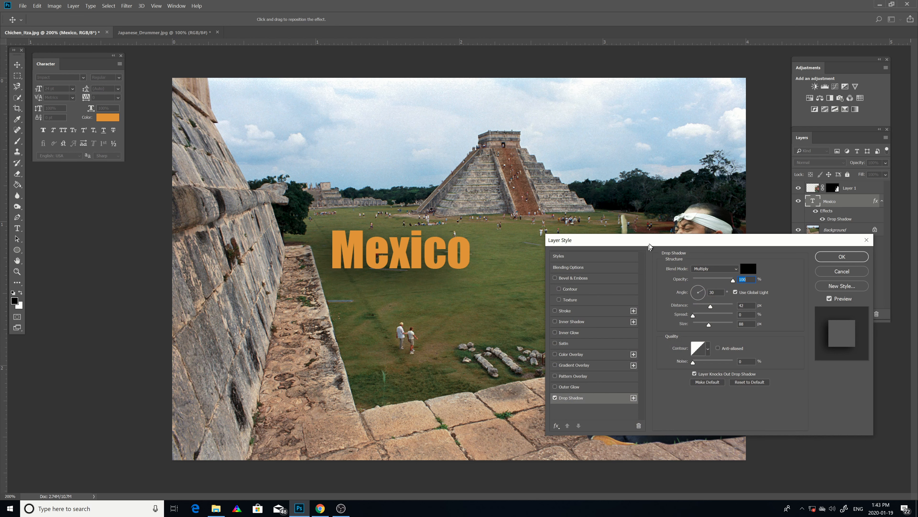
left_click(708, 325)
left_click_drag(709, 324, 689, 330)
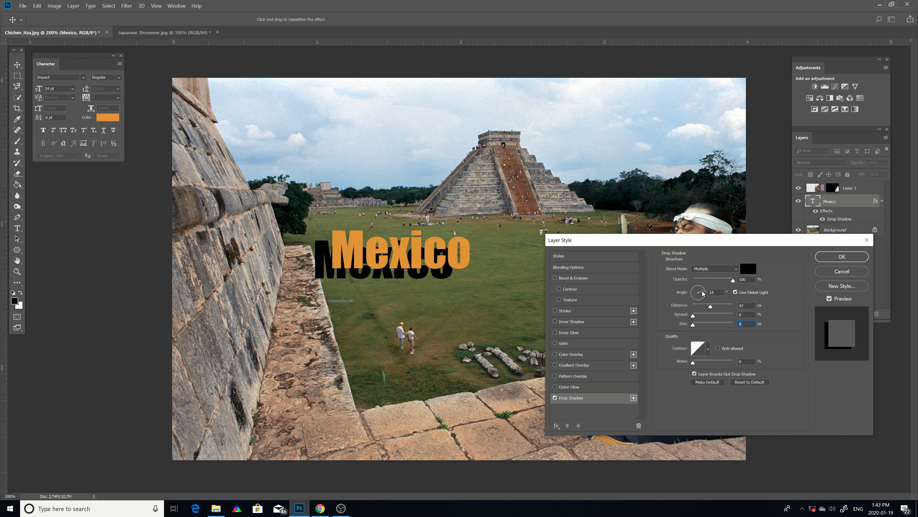
left_click_drag(692, 285, 696, 308)
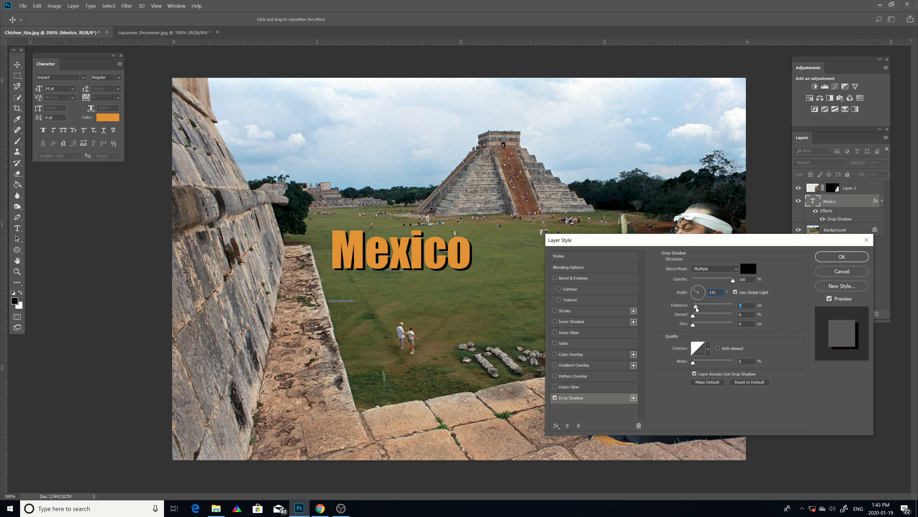
Give the "Mexico" title an Inner Bevel with a reduced size and a thin black 1 px inside Stroke.
left_click(578, 279)
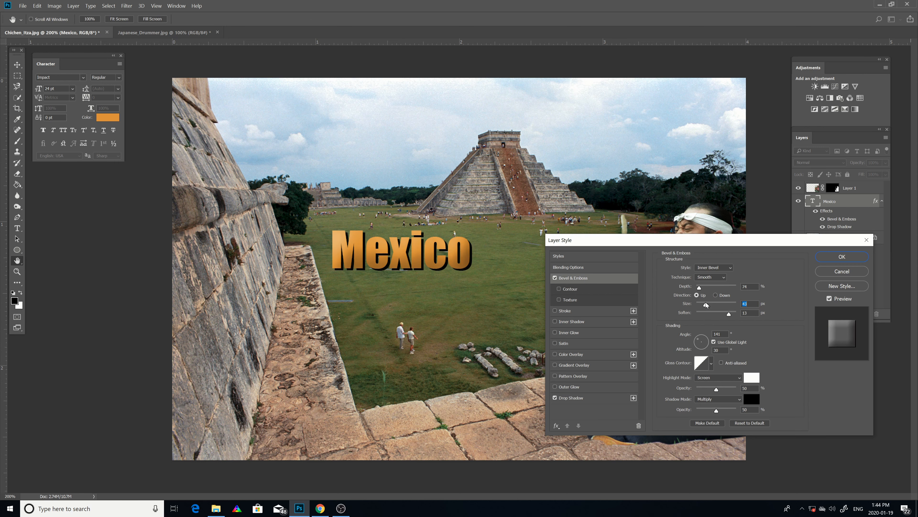
left_click_drag(711, 305, 700, 305)
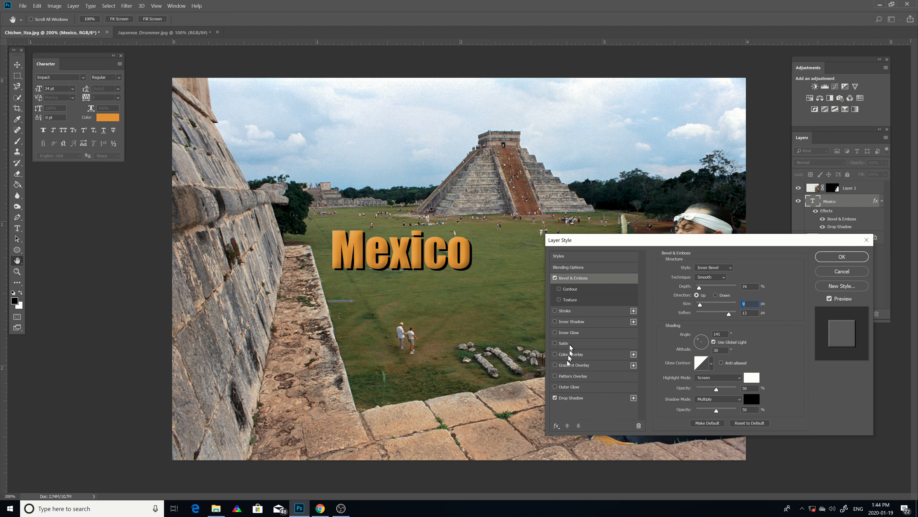
left_click(569, 311)
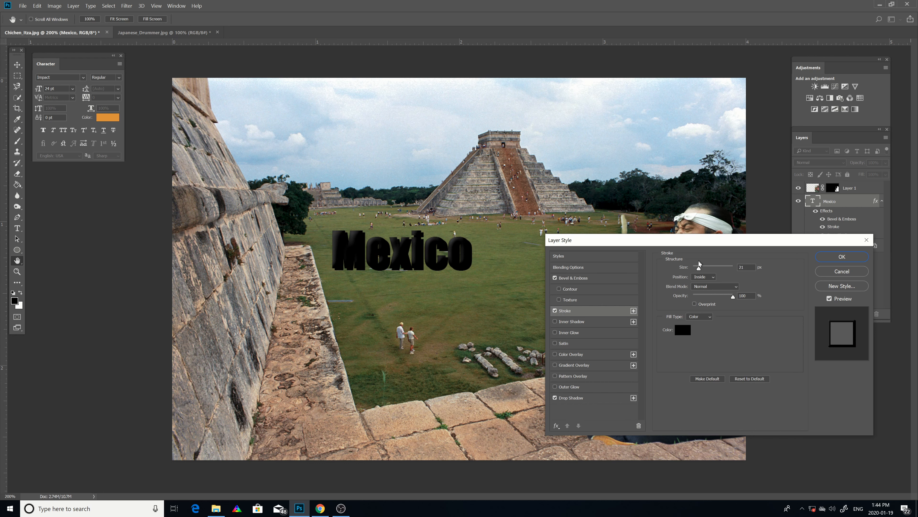
left_click_drag(701, 268, 695, 266)
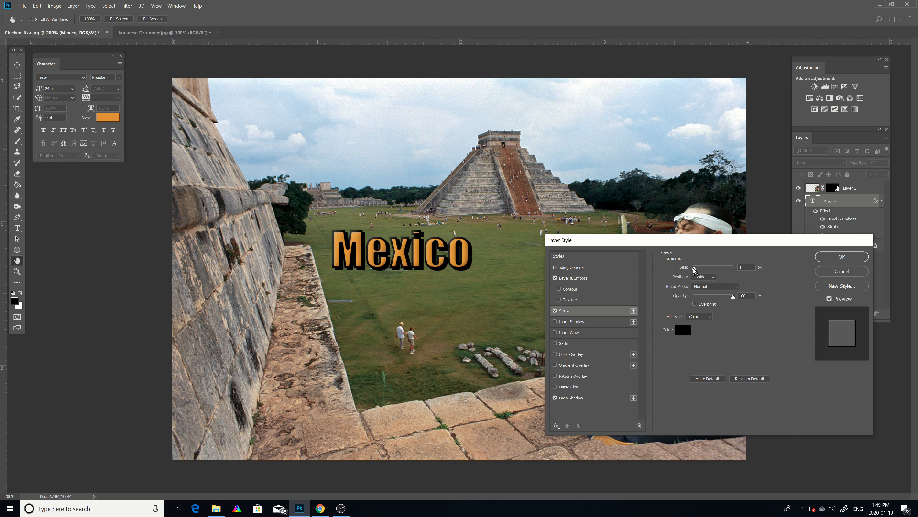
left_click_drag(693, 268, 692, 270)
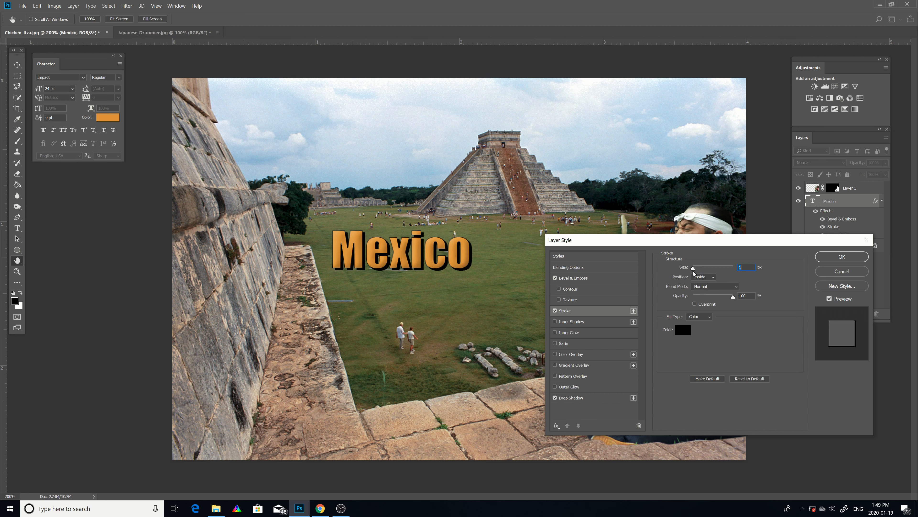
left_click(851, 255)
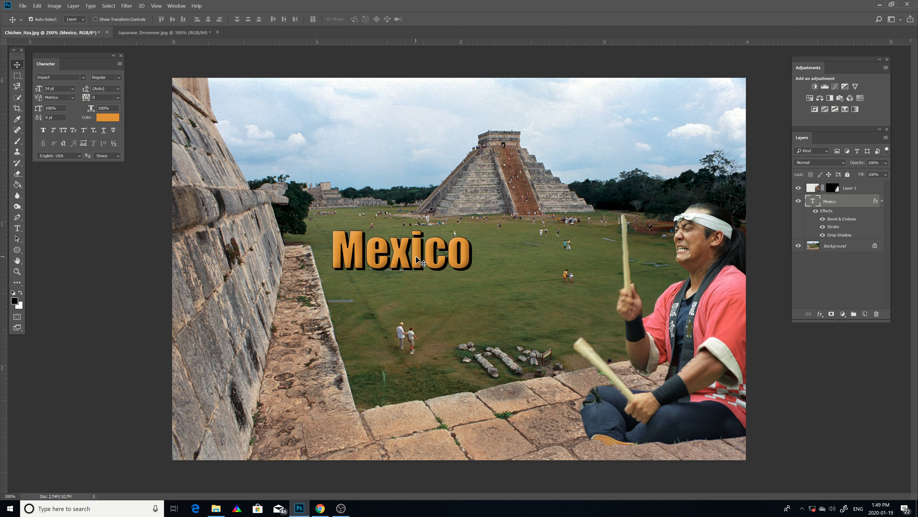
Raise the "Mexico" text layer above Layer 1 and reposition the title on the lawn below the pyramid.
left_click_drag(416, 261, 438, 258)
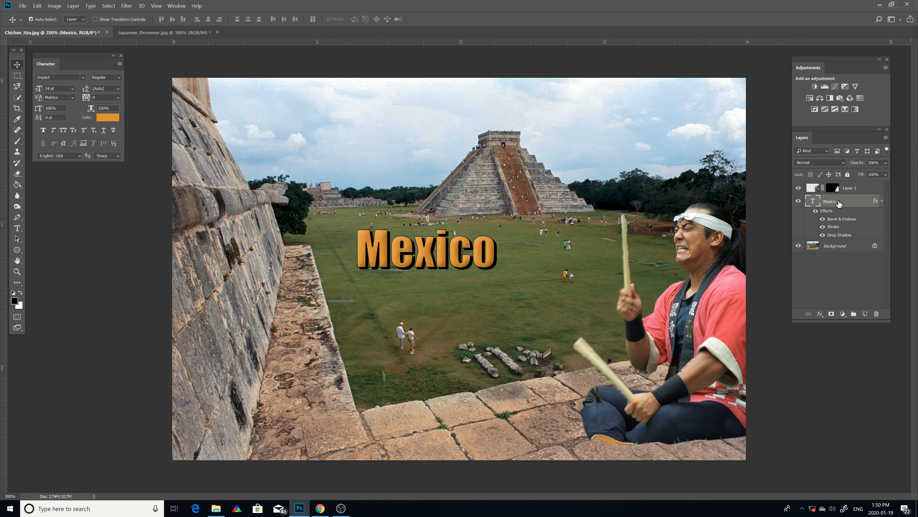
left_click_drag(839, 204, 840, 187)
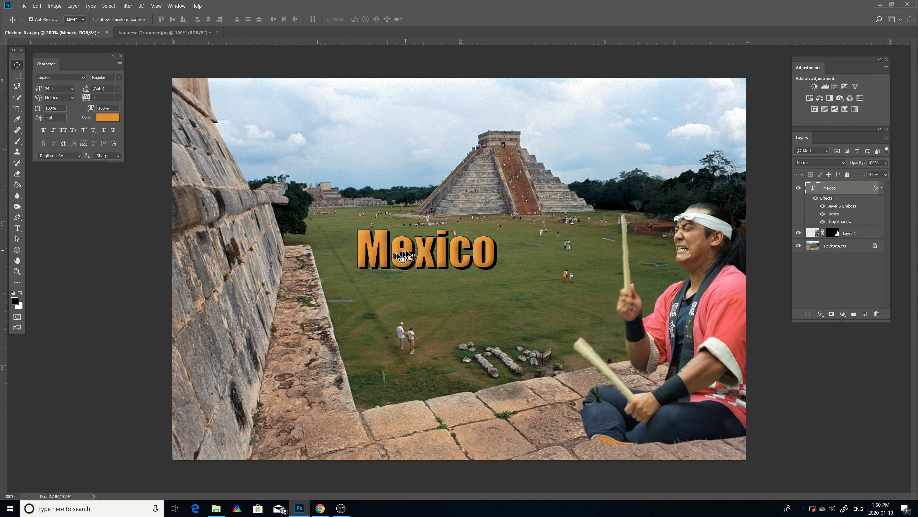
left_click_drag(430, 256, 451, 258)
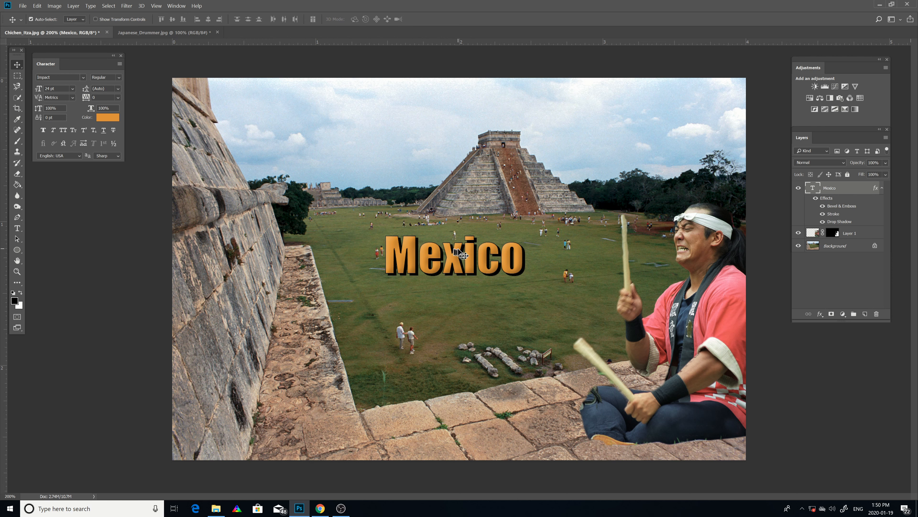
mouse_move(462, 257)
left_mouse_down()
mouse_move(544, 257)
mouse_move(673, 282)
mouse_move(683, 306)
mouse_move(677, 324)
mouse_move(654, 295)
mouse_move(463, 276)
left_mouse_up()
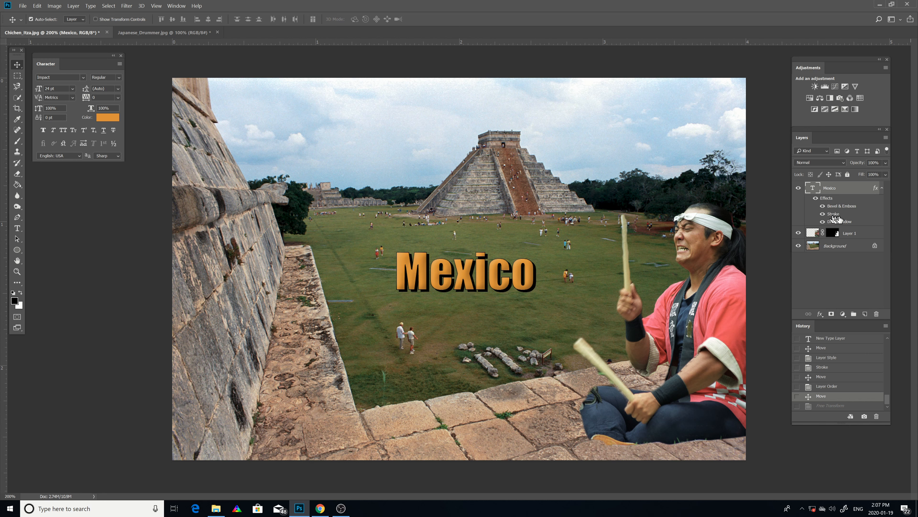
left_click_drag(833, 221, 834, 223)
Scale the "Mexico" title up proportionally to about 188%, extending it up to the stone wall.
left_click(38, 6)
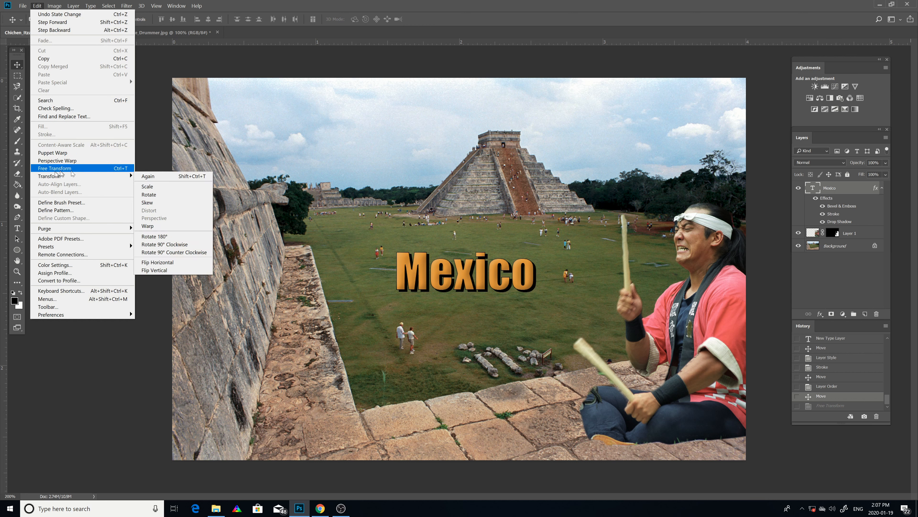
left_click(154, 189)
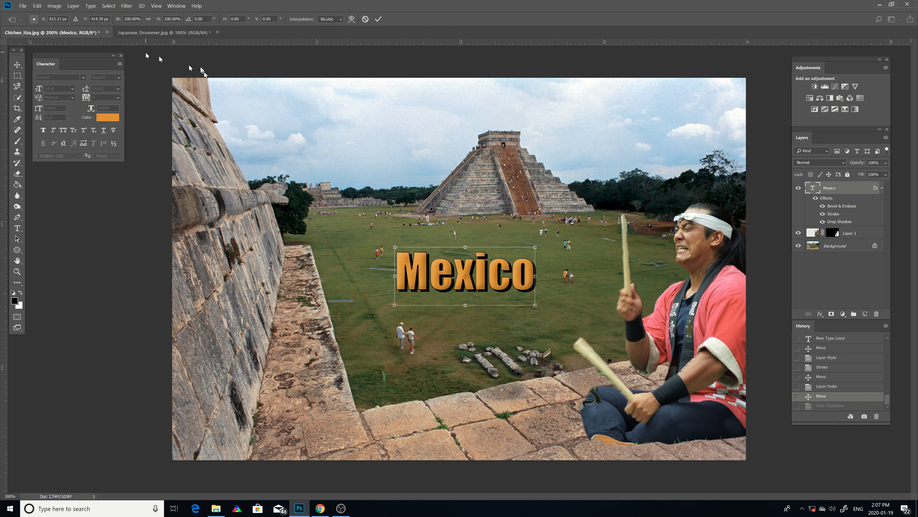
left_click(148, 20)
left_click_drag(393, 245, 272, 187)
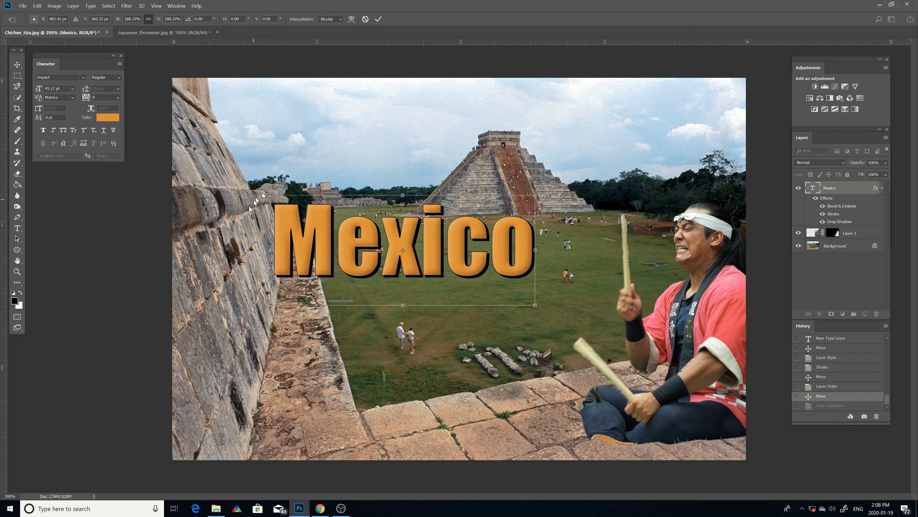
left_click(79, 278)
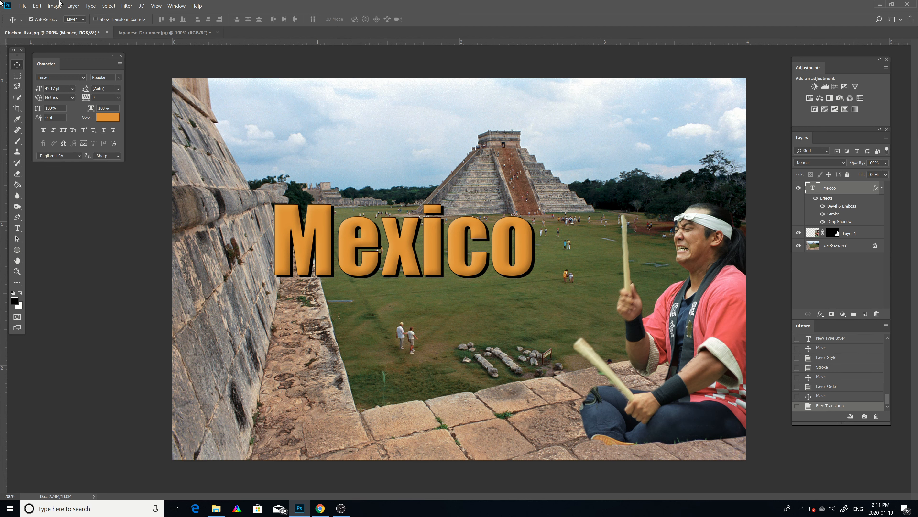
Rotate the "Mexico" title counter-clockwise by about 25° so it slopes upward across the lawn.
left_click(37, 6)
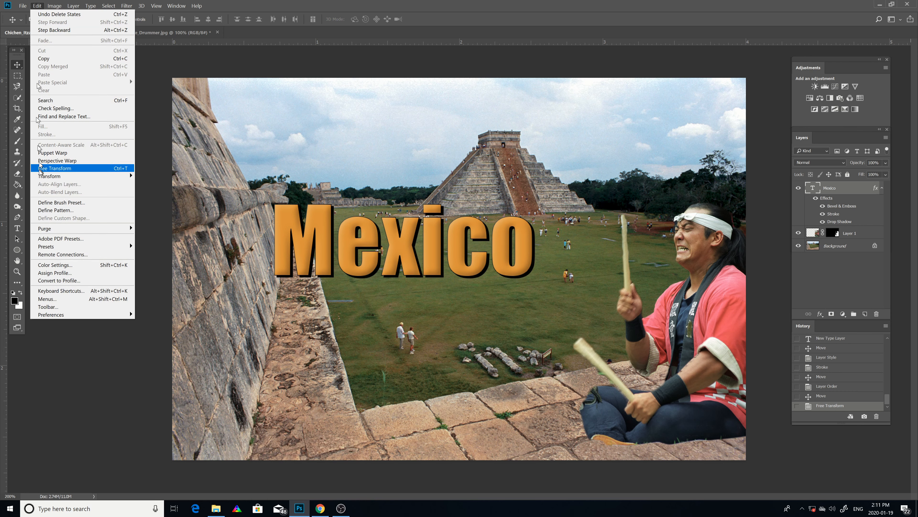
mouse_move(42, 177)
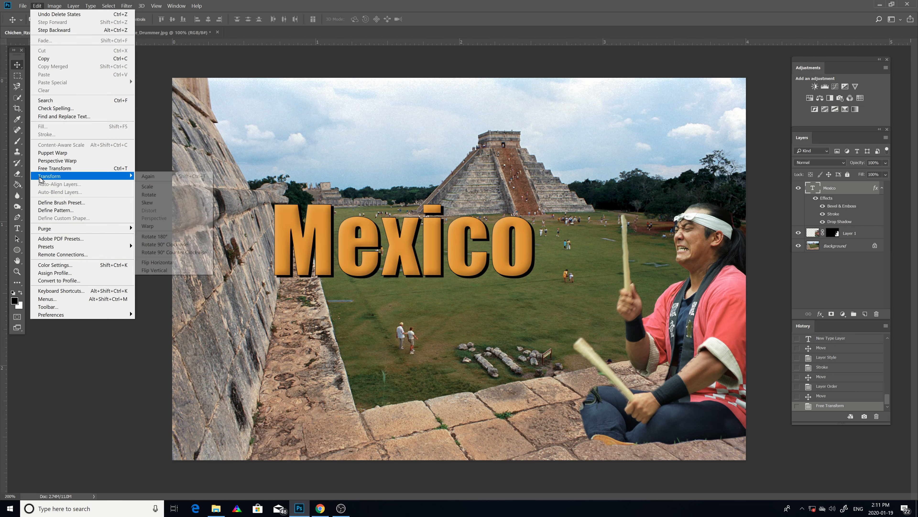
left_click(150, 190)
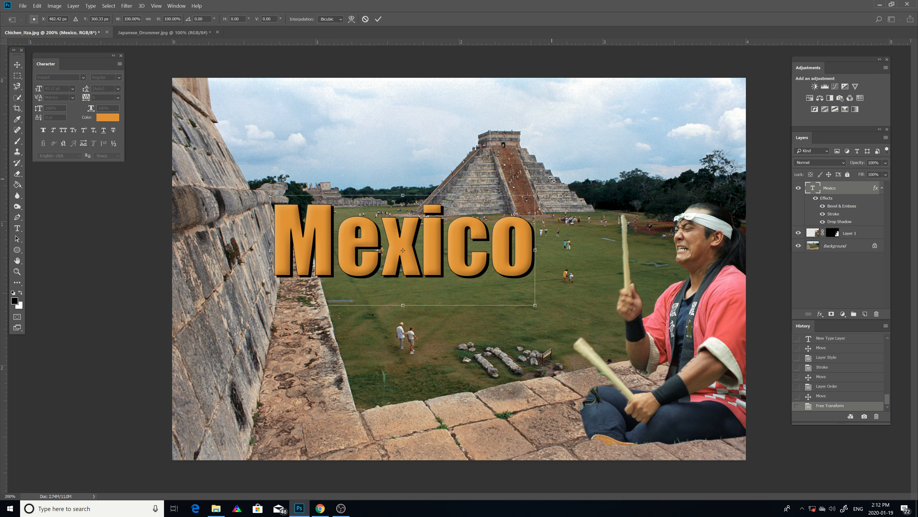
left_click_drag(551, 179, 519, 112)
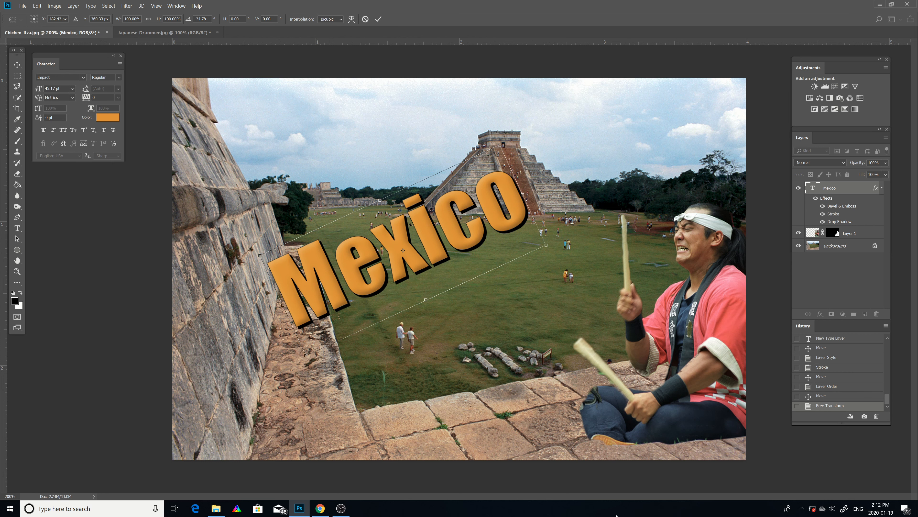
key("Return")
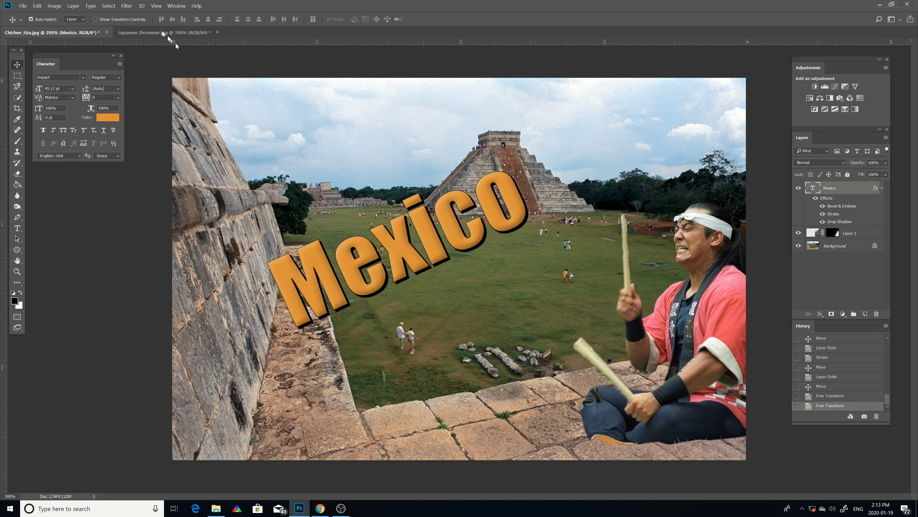
Skew the "Mexico" title horizontally by about -30° so its top edge slants toward the drummer.
left_click(39, 7)
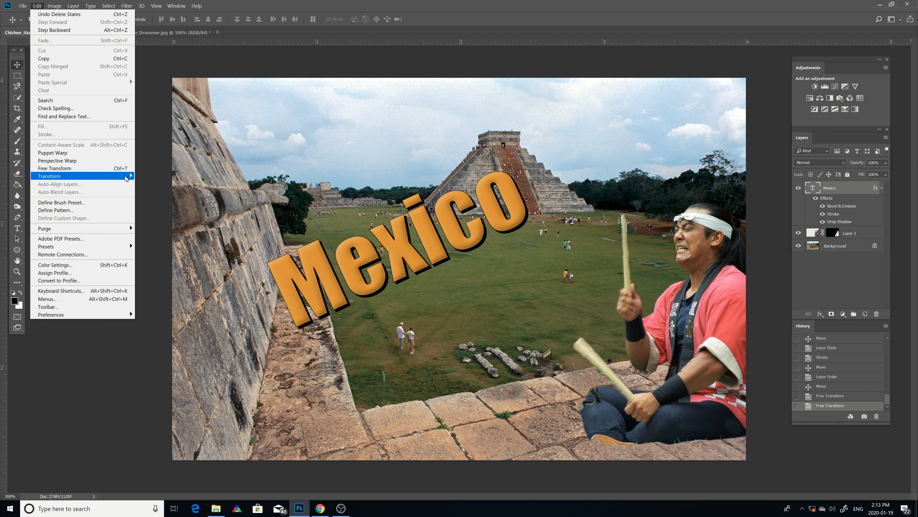
mouse_move(126, 176)
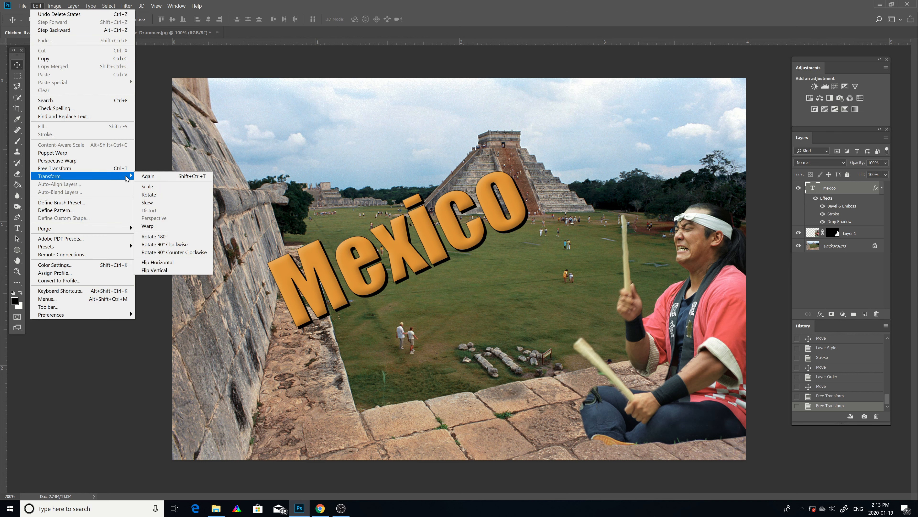
left_click(152, 195)
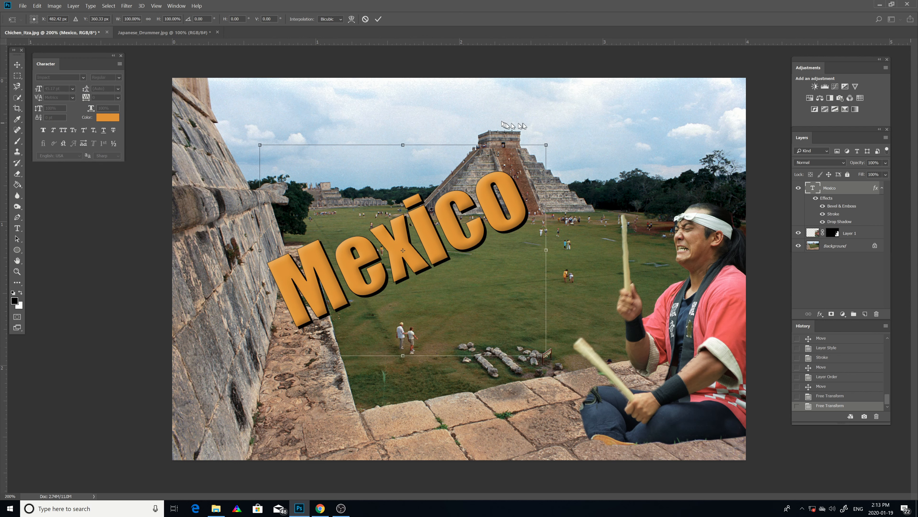
left_click_drag(546, 144, 667, 177)
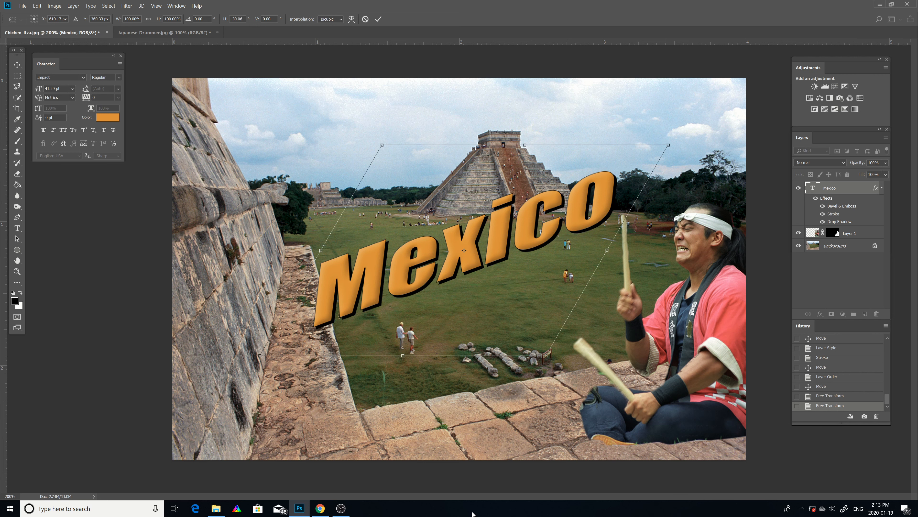
key("Return")
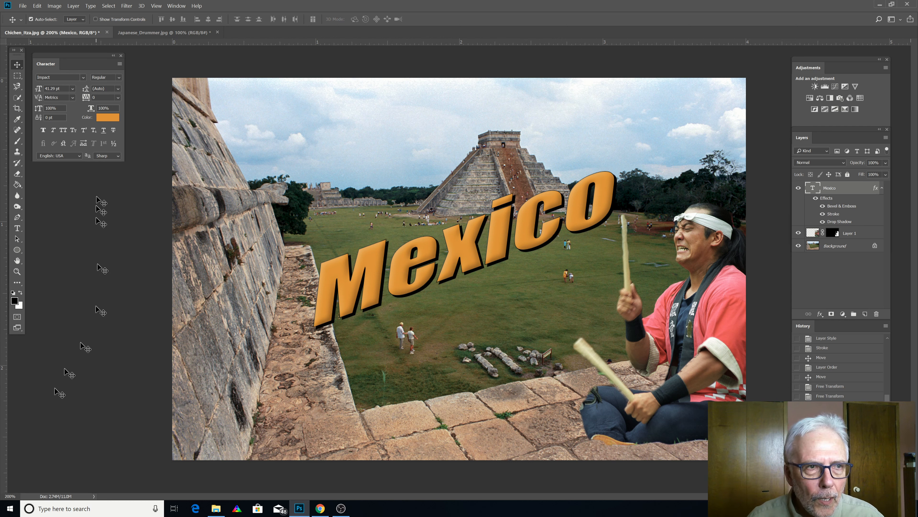
Start saving the composite under a new name and examine the available file formats.
left_click(22, 6)
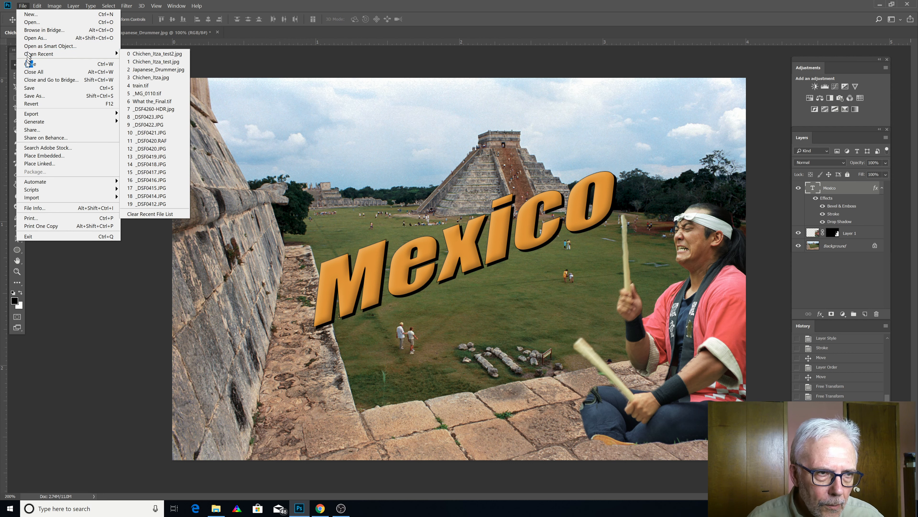
left_click(33, 95)
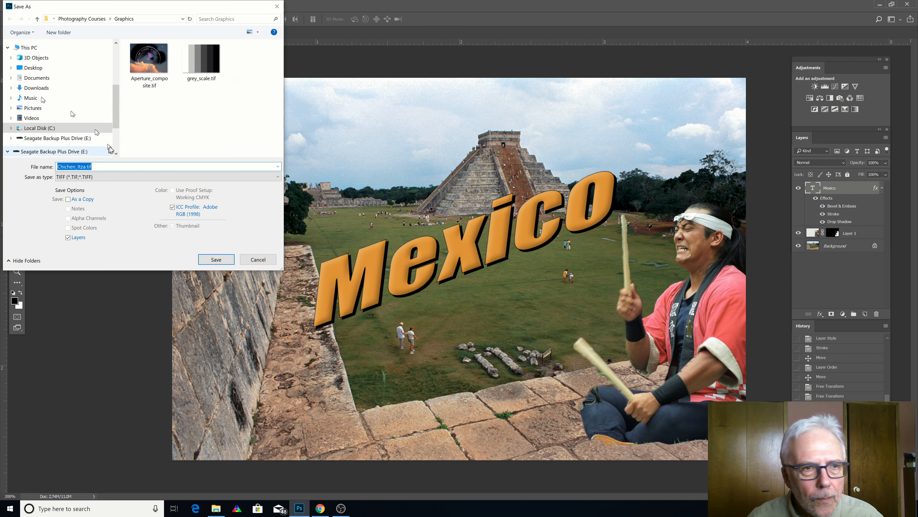
left_click(278, 178)
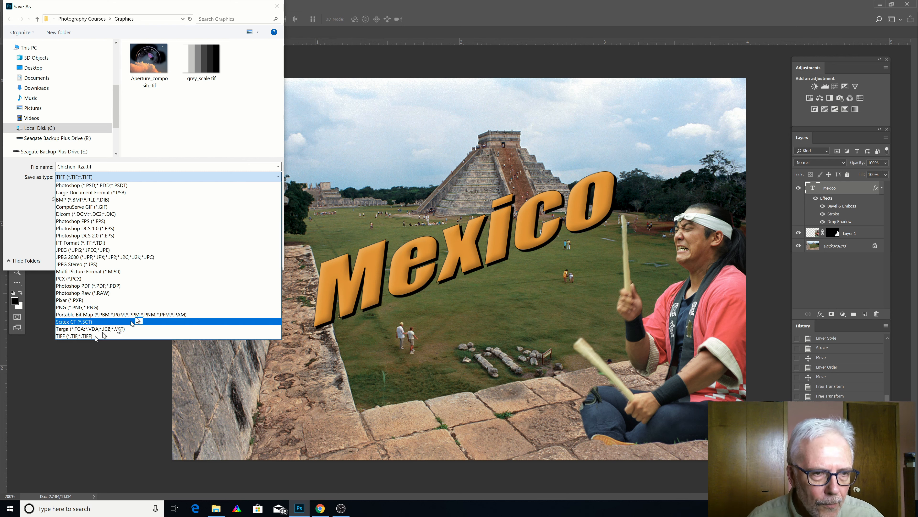
left_click(249, 113)
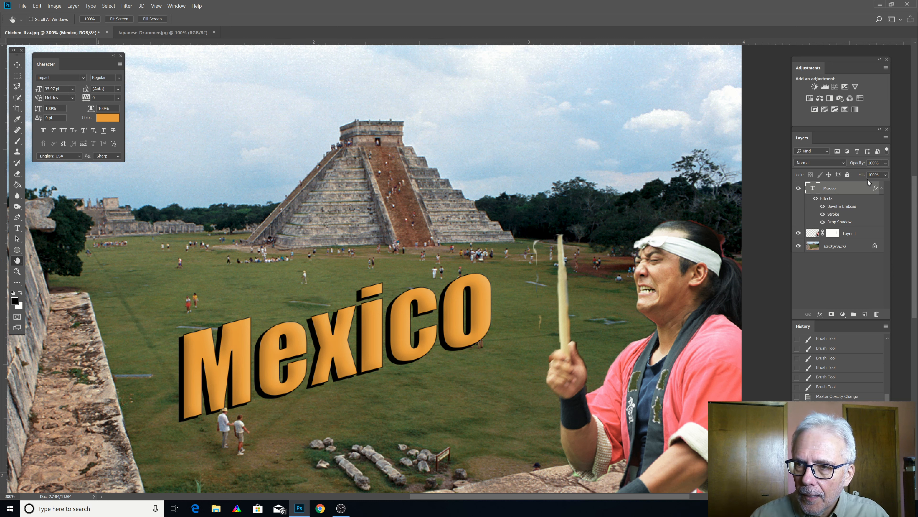
Try lowering the "Mexico" text layer's opacity to about 34%, and restore it to 100%.
left_click(886, 163)
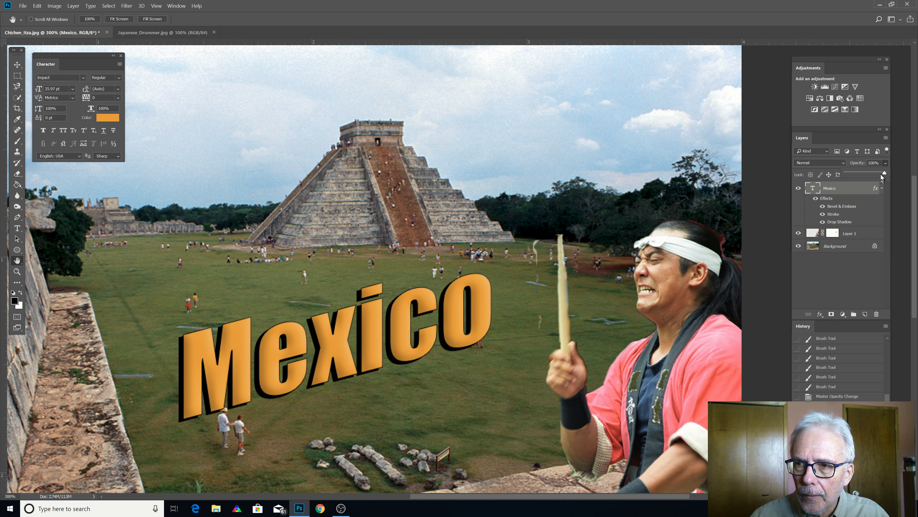
left_click_drag(885, 173, 853, 176)
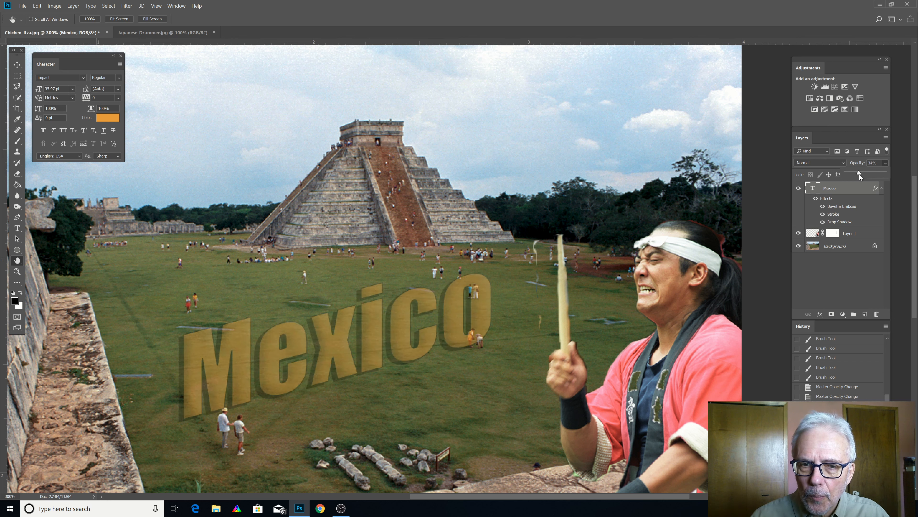
left_click_drag(867, 174, 876, 175)
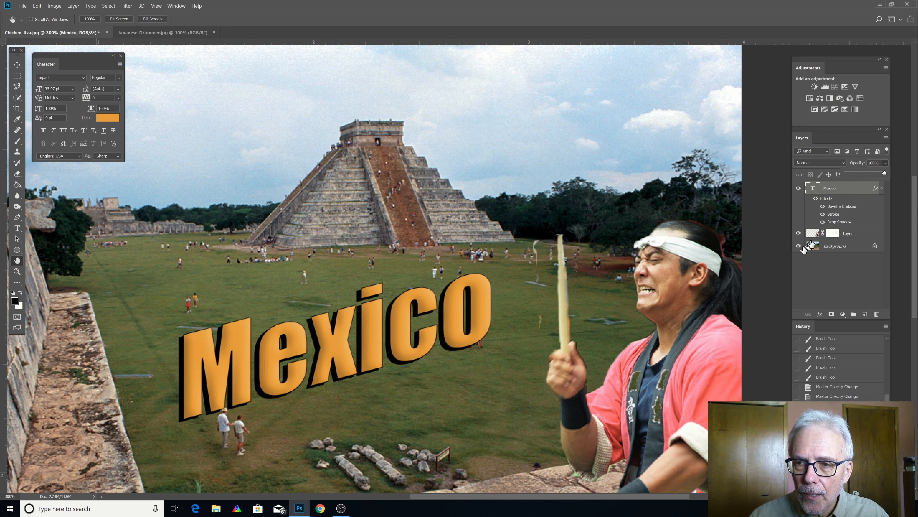
Try lowering the drummer's Layer 1 opacity to about 46%, and restore it to 100%.
left_click(812, 232)
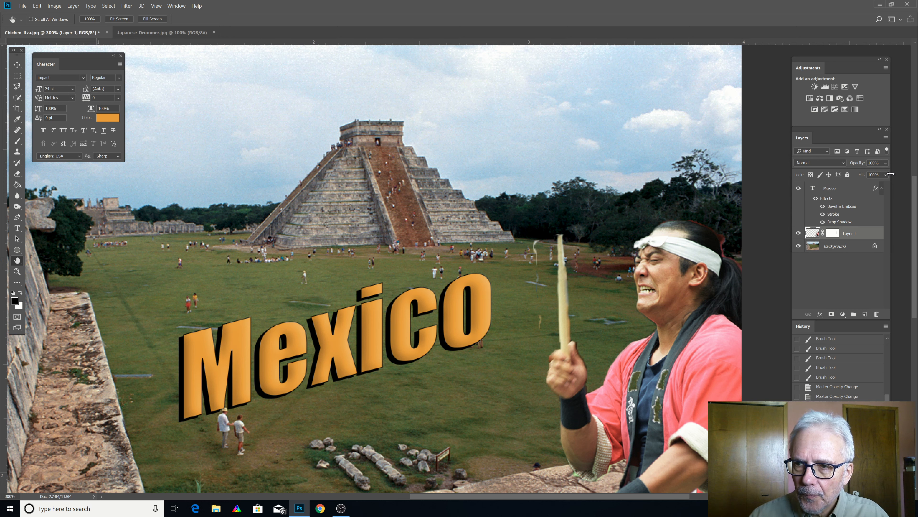
left_click(886, 164)
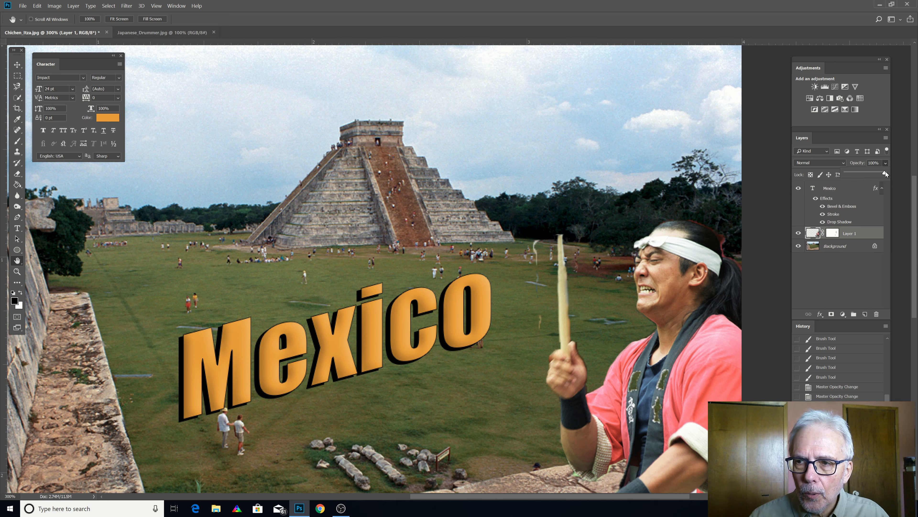
left_click_drag(885, 172, 863, 174)
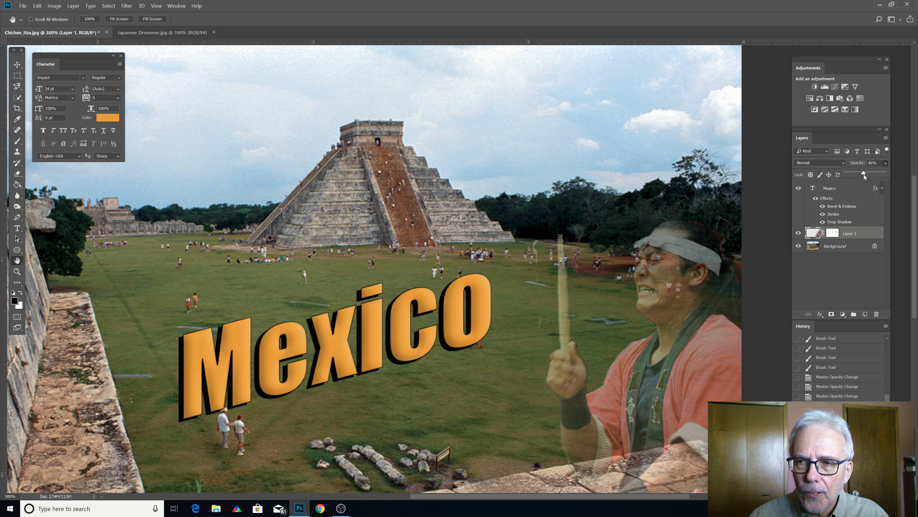
left_click_drag(863, 174, 888, 173)
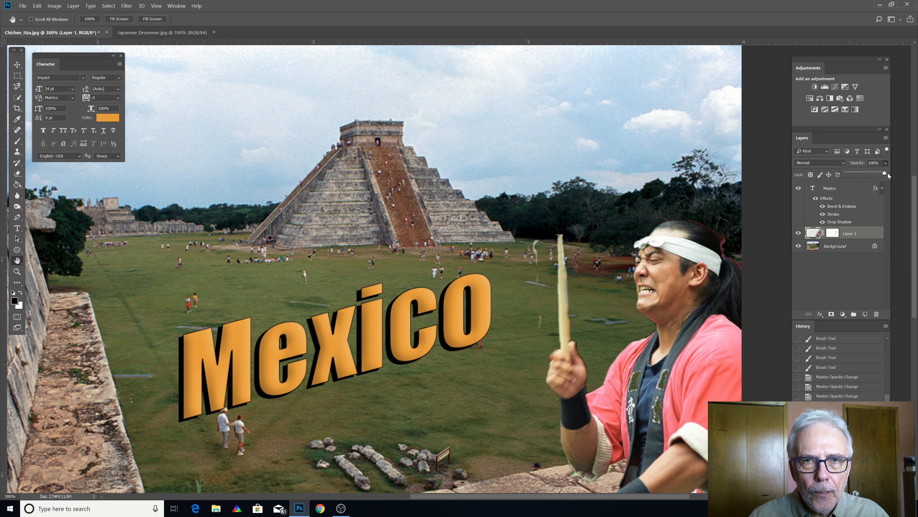